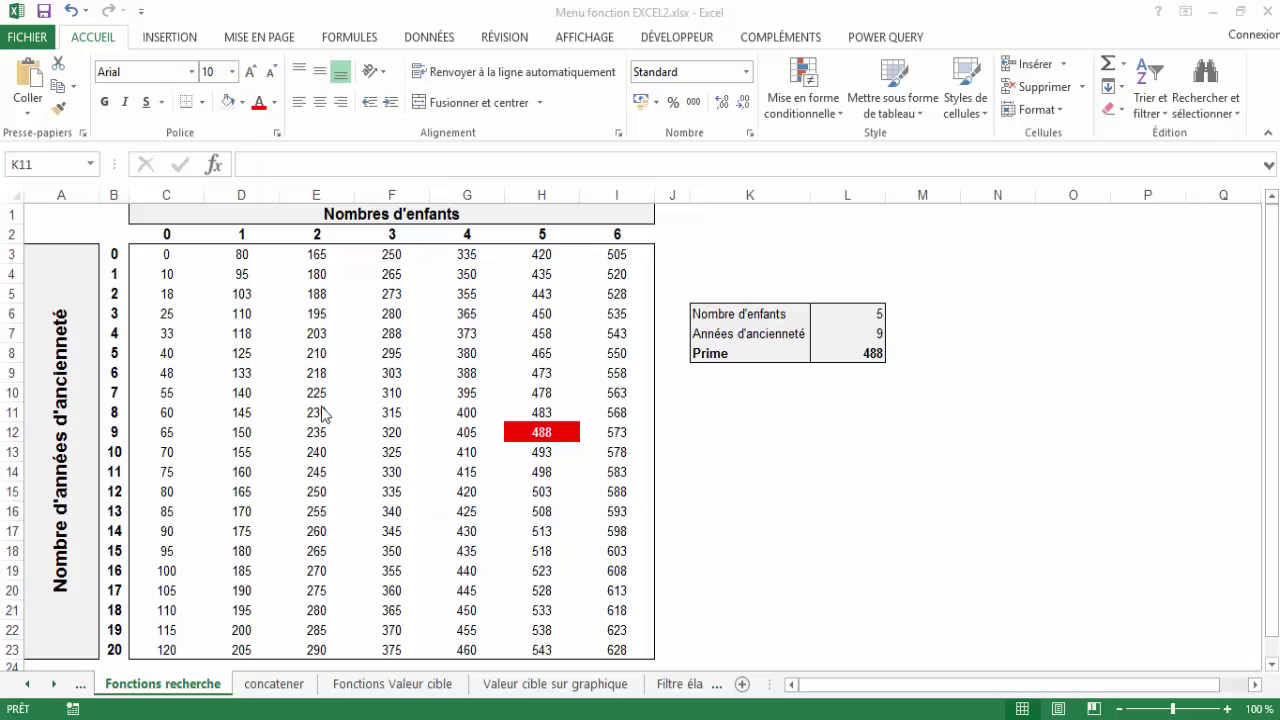
- Select the children-count row, the seniority-years column and the value 218 in the bonus table
left_click_drag(147, 237, 605, 234)
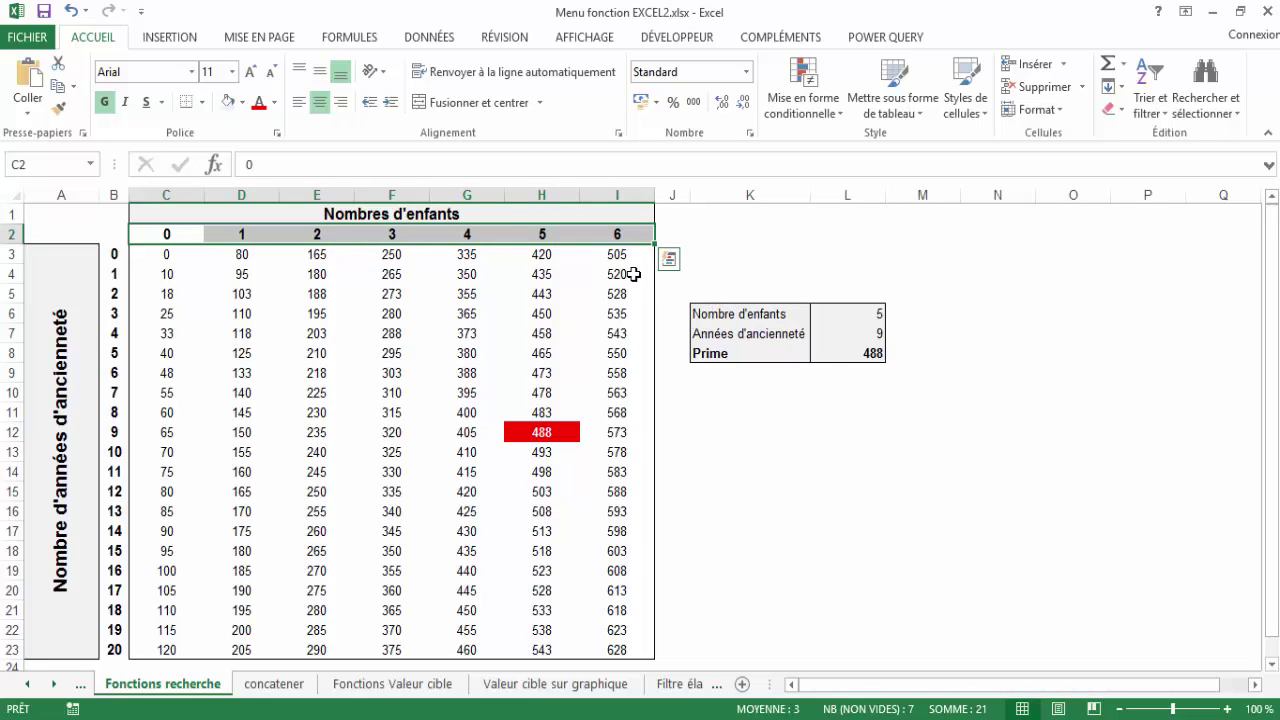
left_click(115, 254)
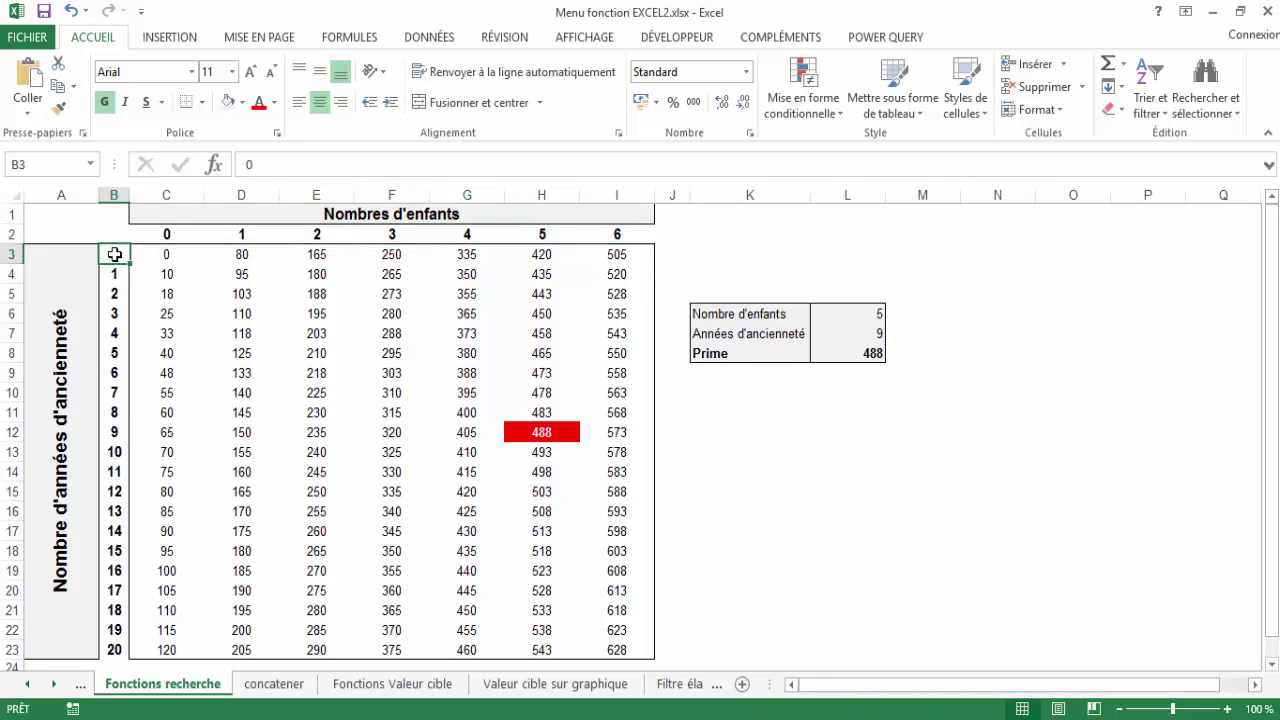
left_click_drag(115, 254, 110, 645)
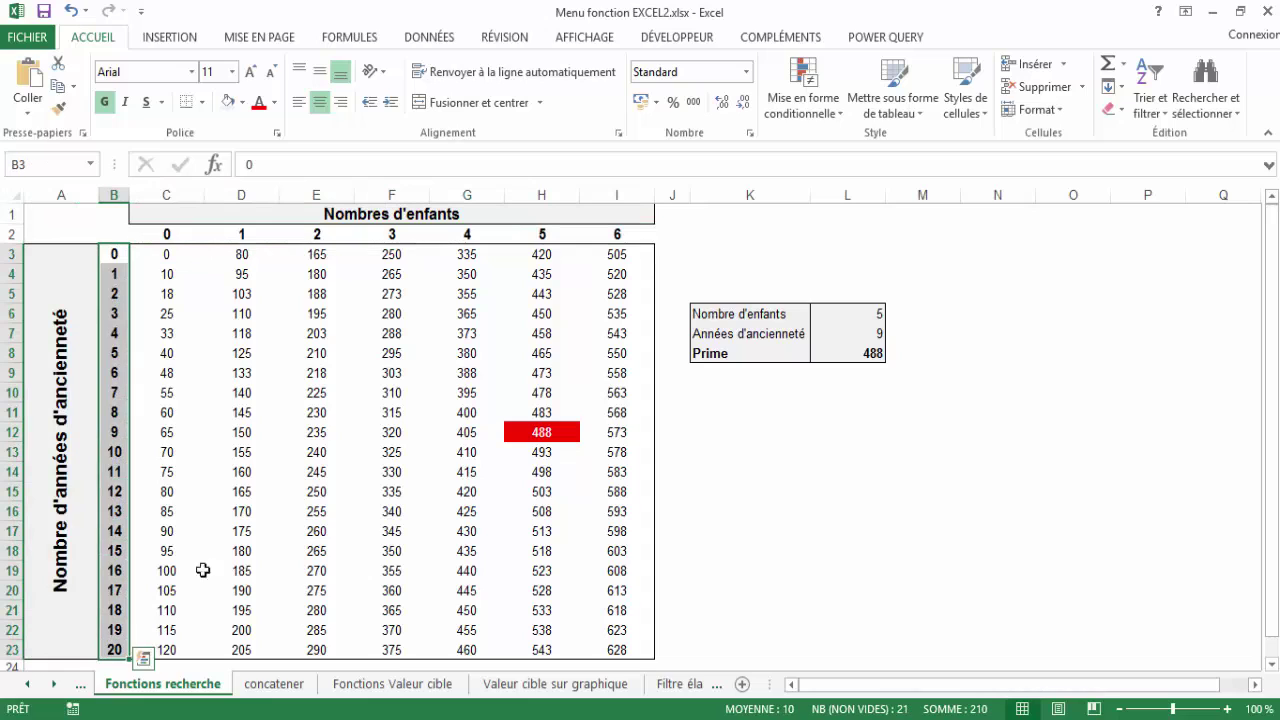
left_click(318, 374)
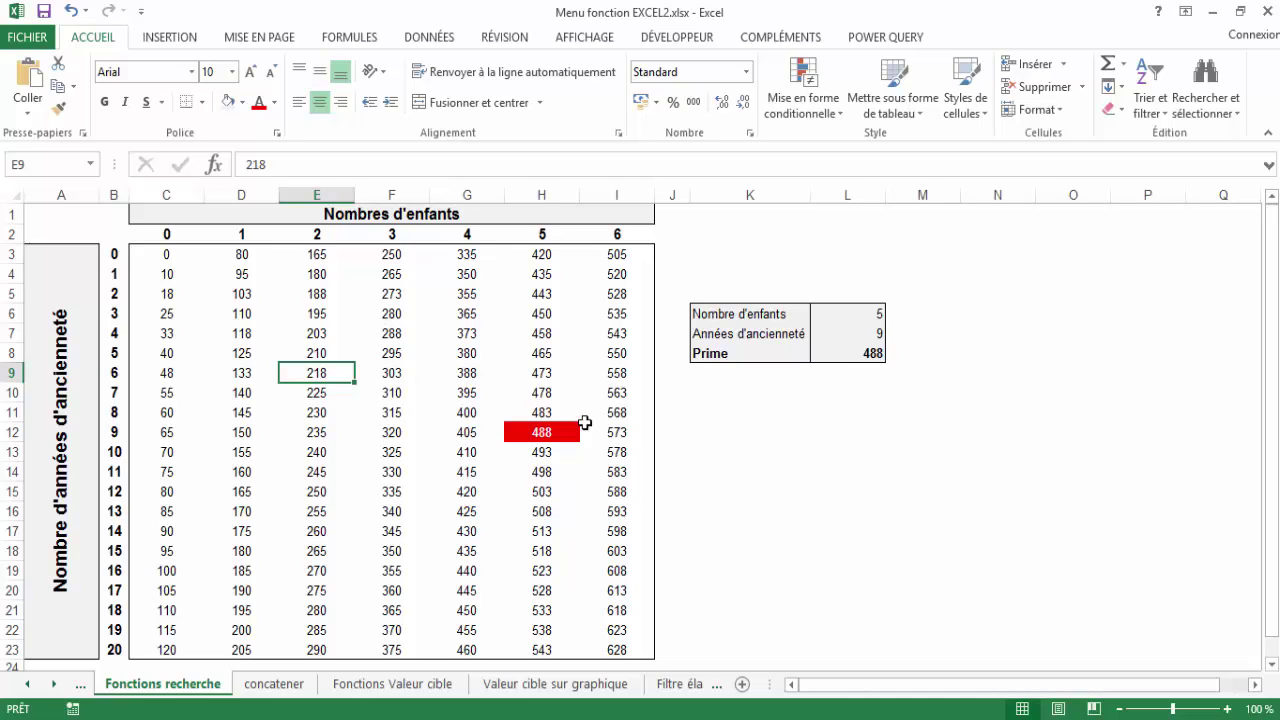
- Enter 2 children in L6 and 10 years in L7, then check red E13 against Prime's 240
left_click(848, 352)
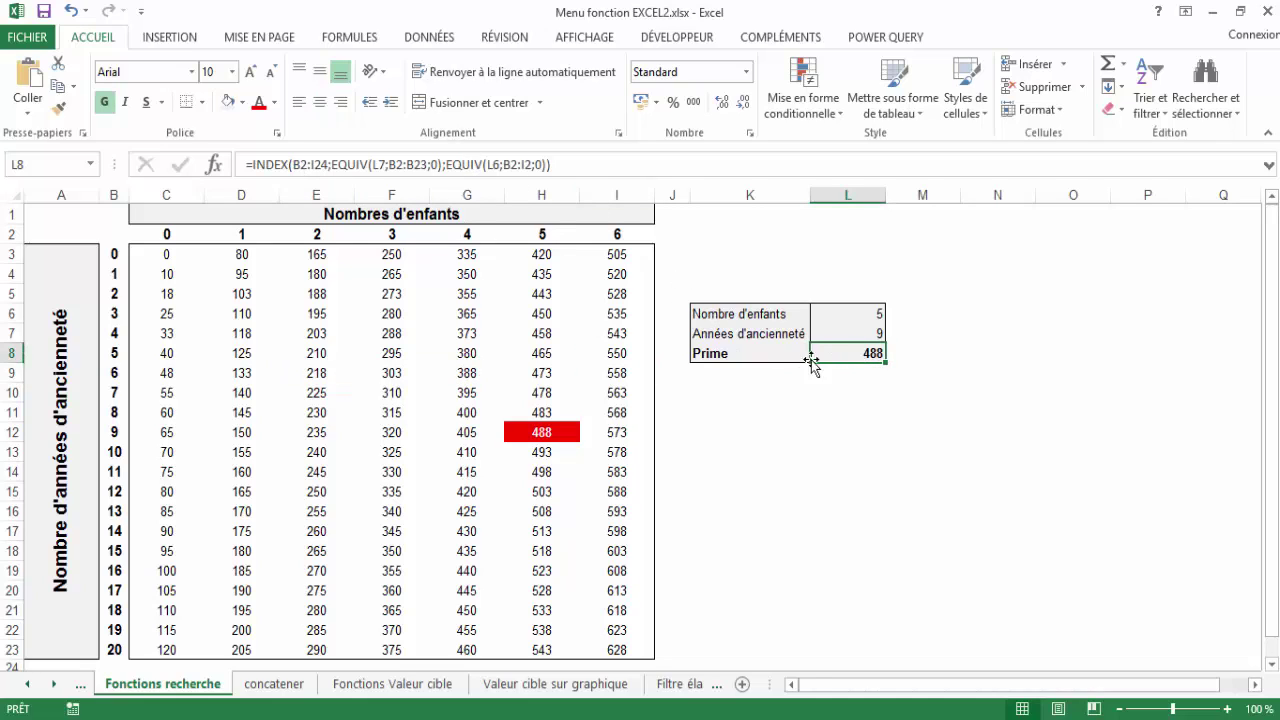
left_click(858, 316)
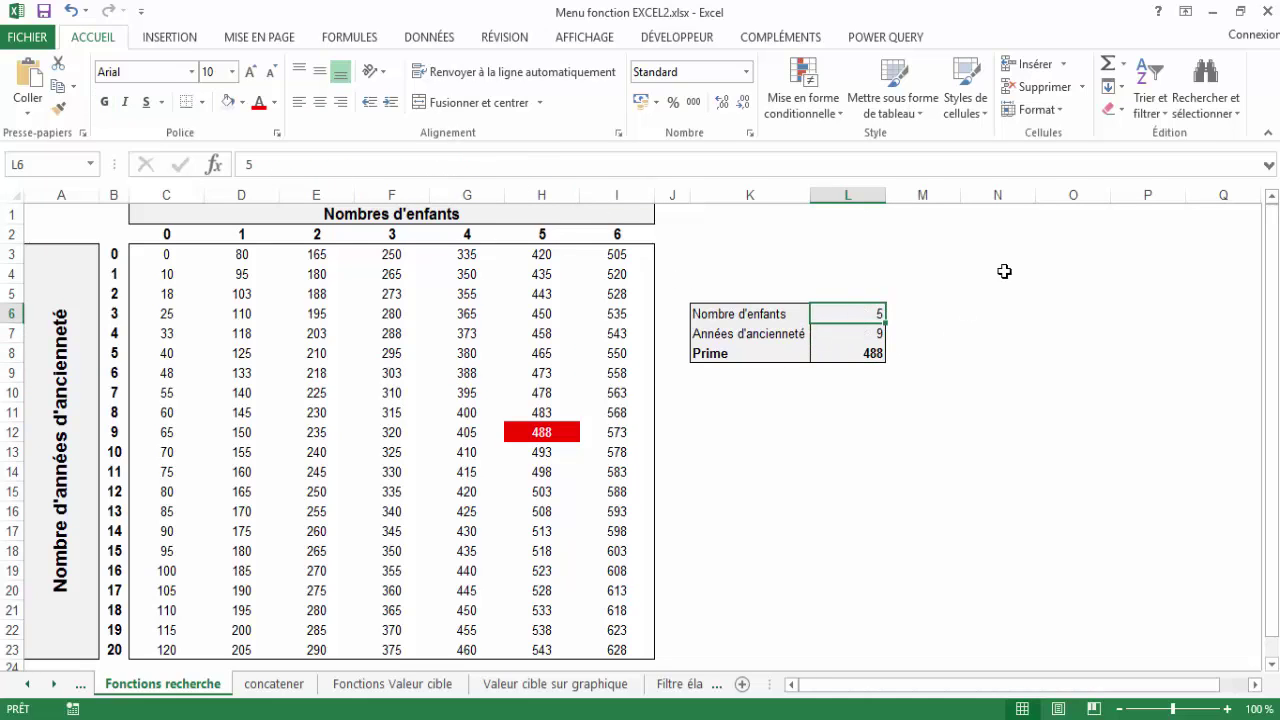
type("2")
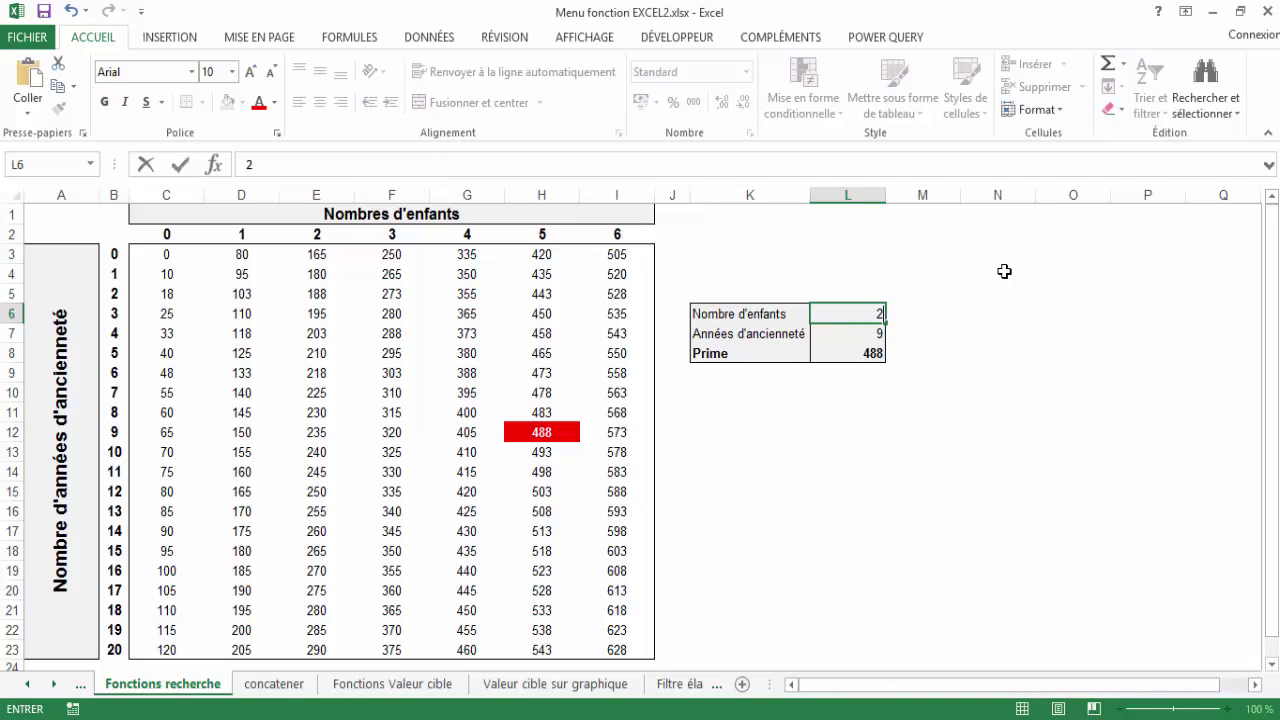
key("Return")
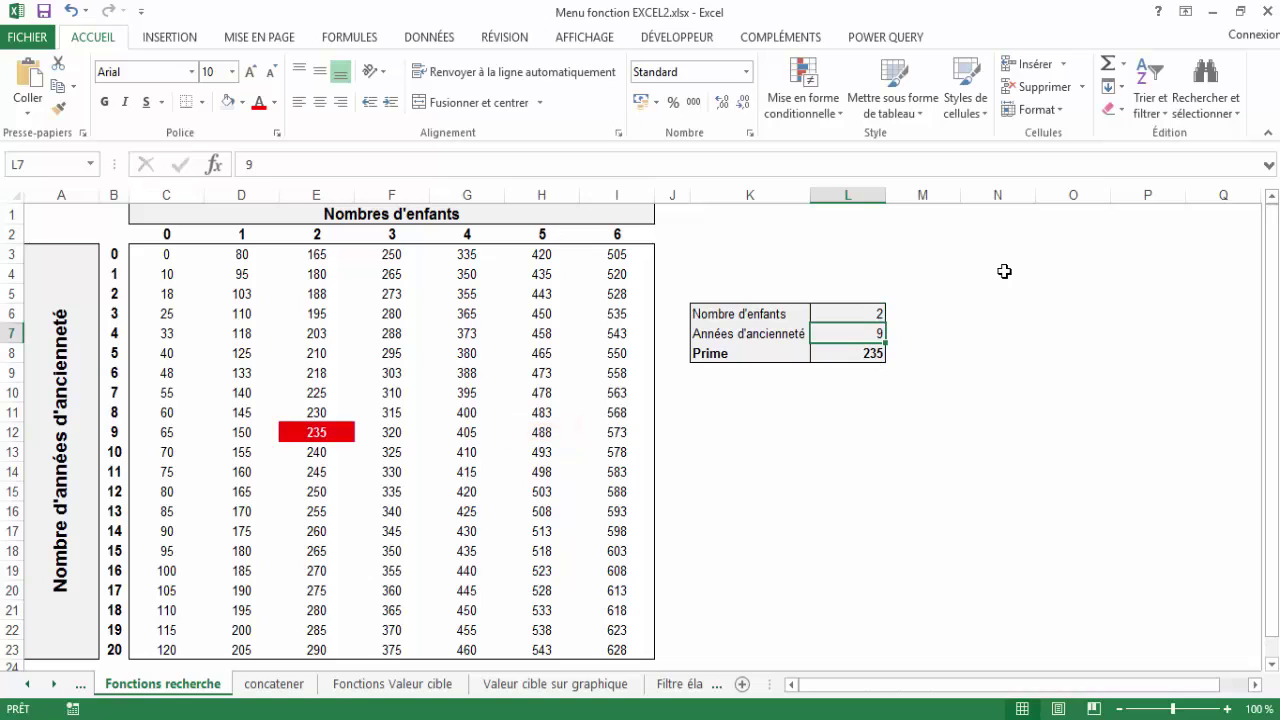
type("10")
key("Return")
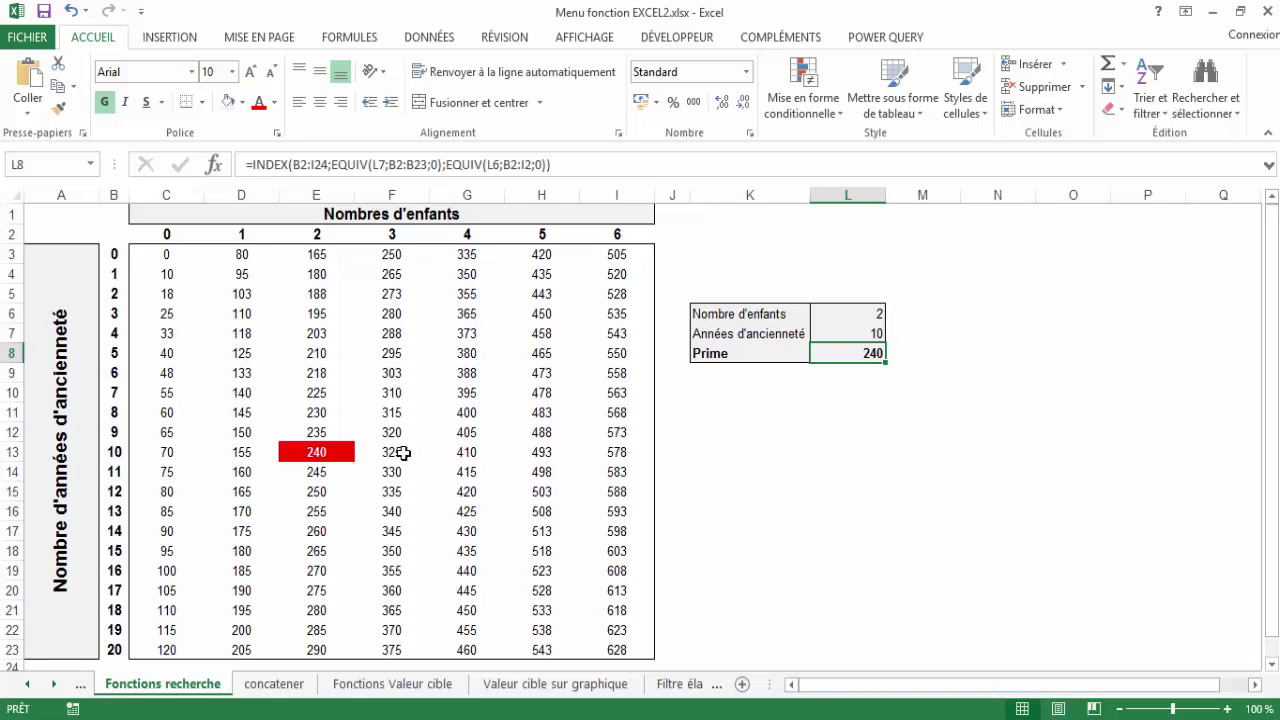
left_click(314, 452)
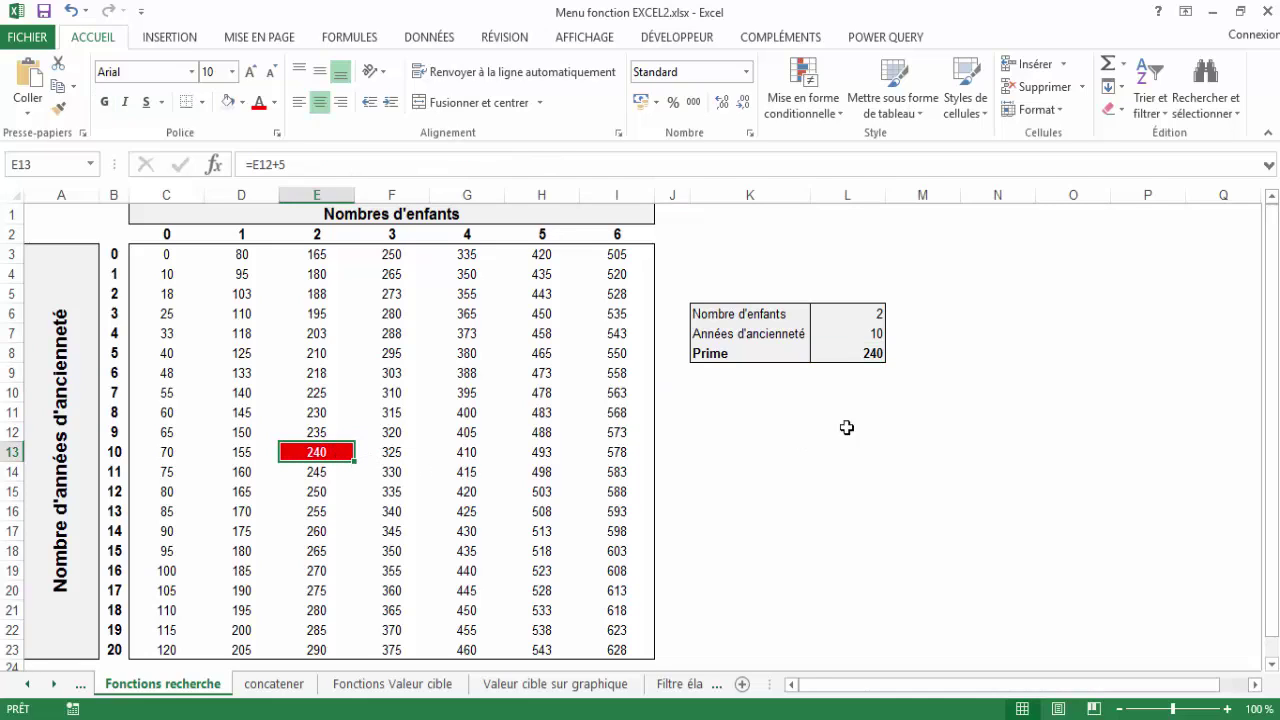
left_click(860, 352)
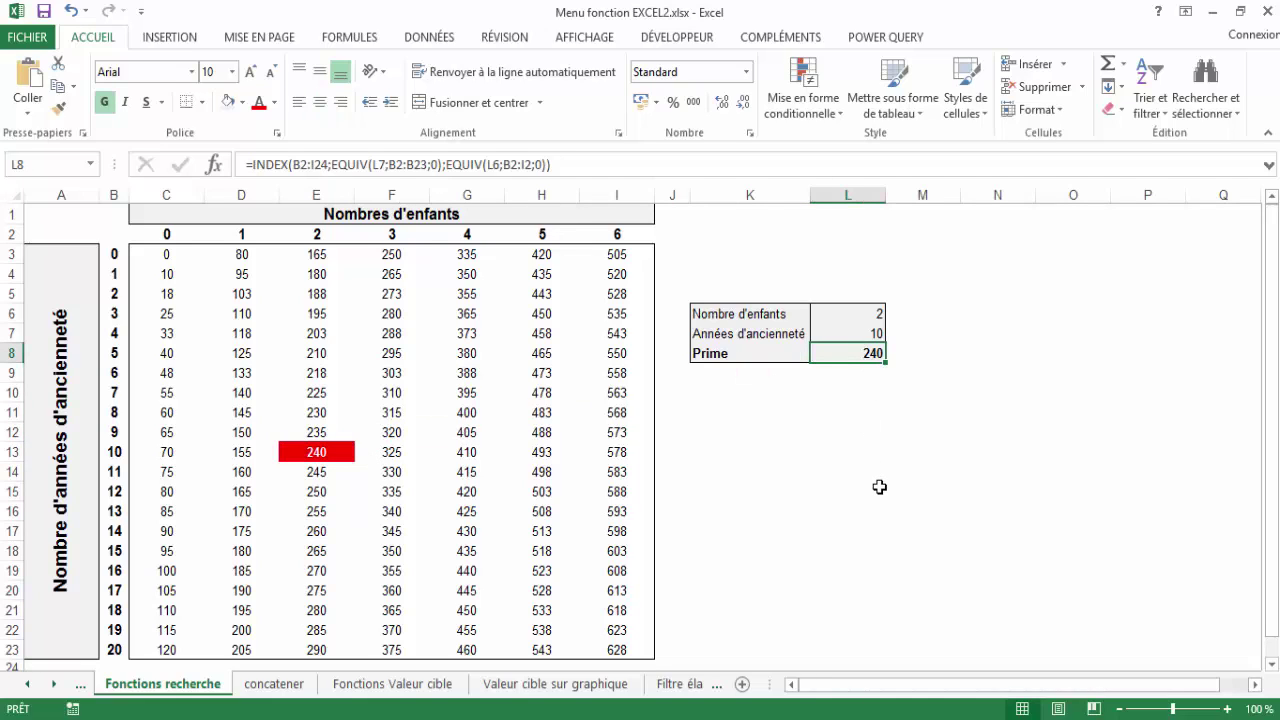
- Delete the Prime formula from L8 and clear the conditional formatting rules on that cell
key("Delete")
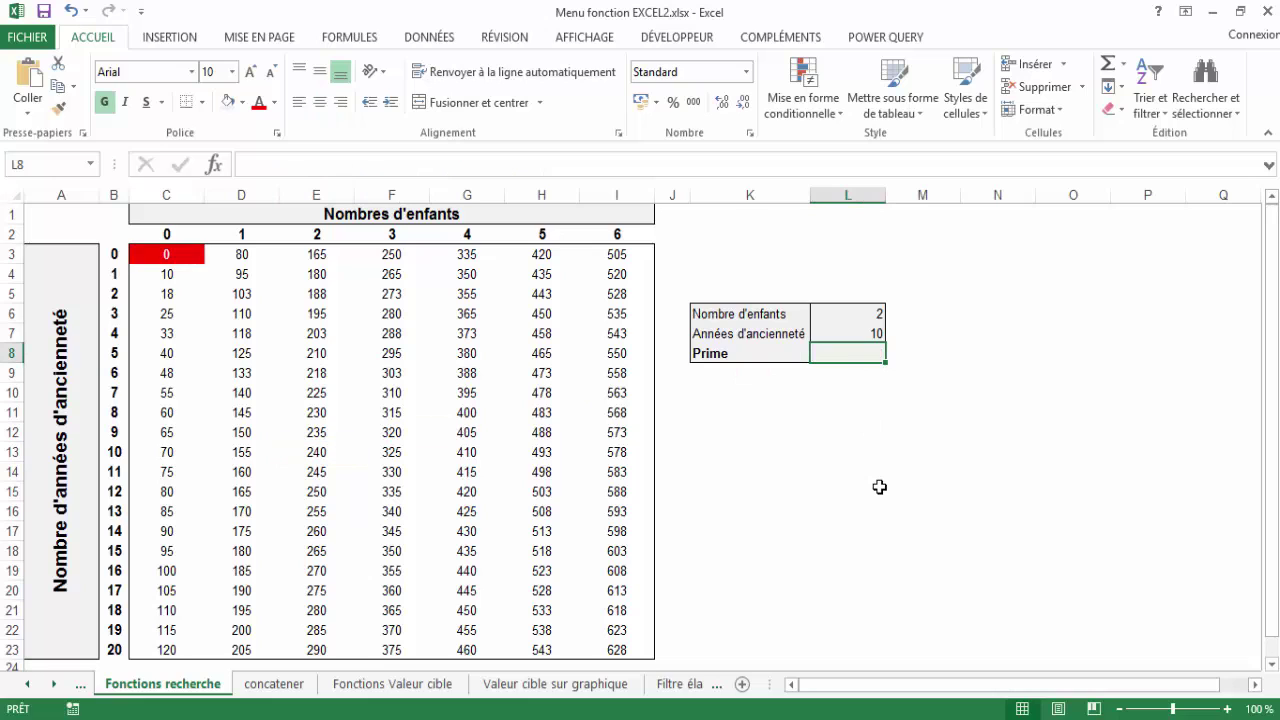
left_click(822, 115)
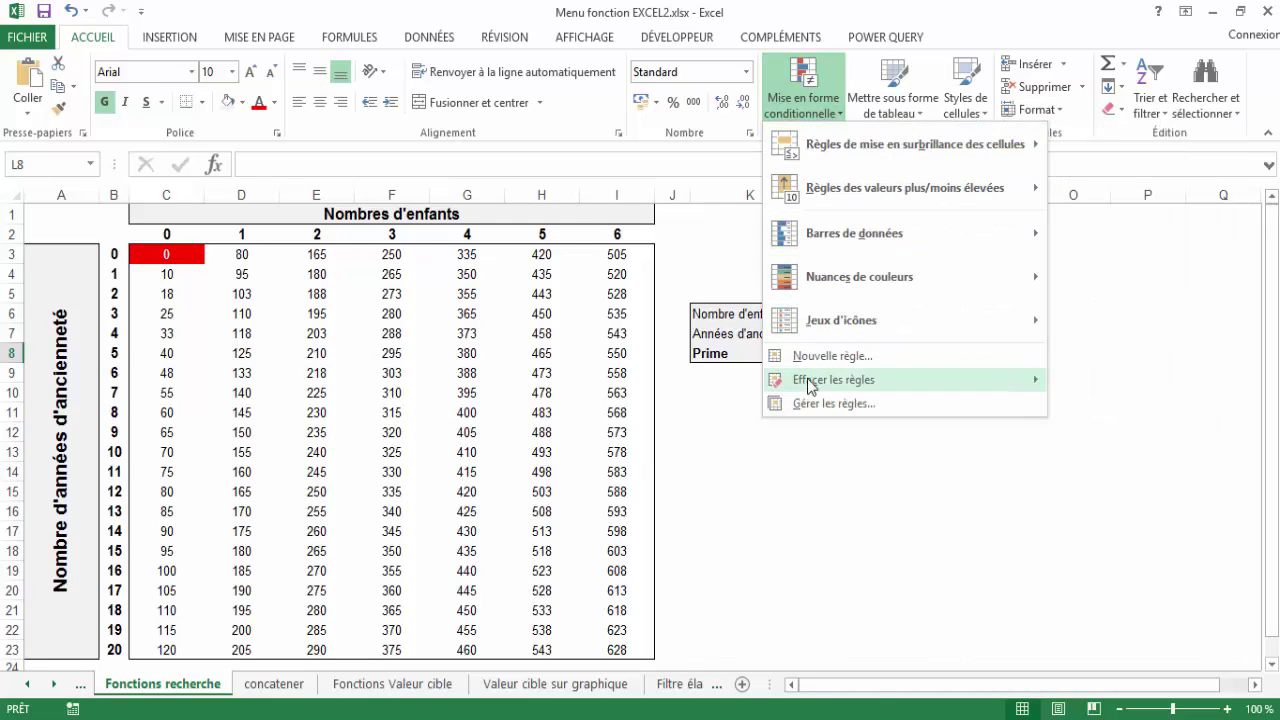
mouse_move(805, 380)
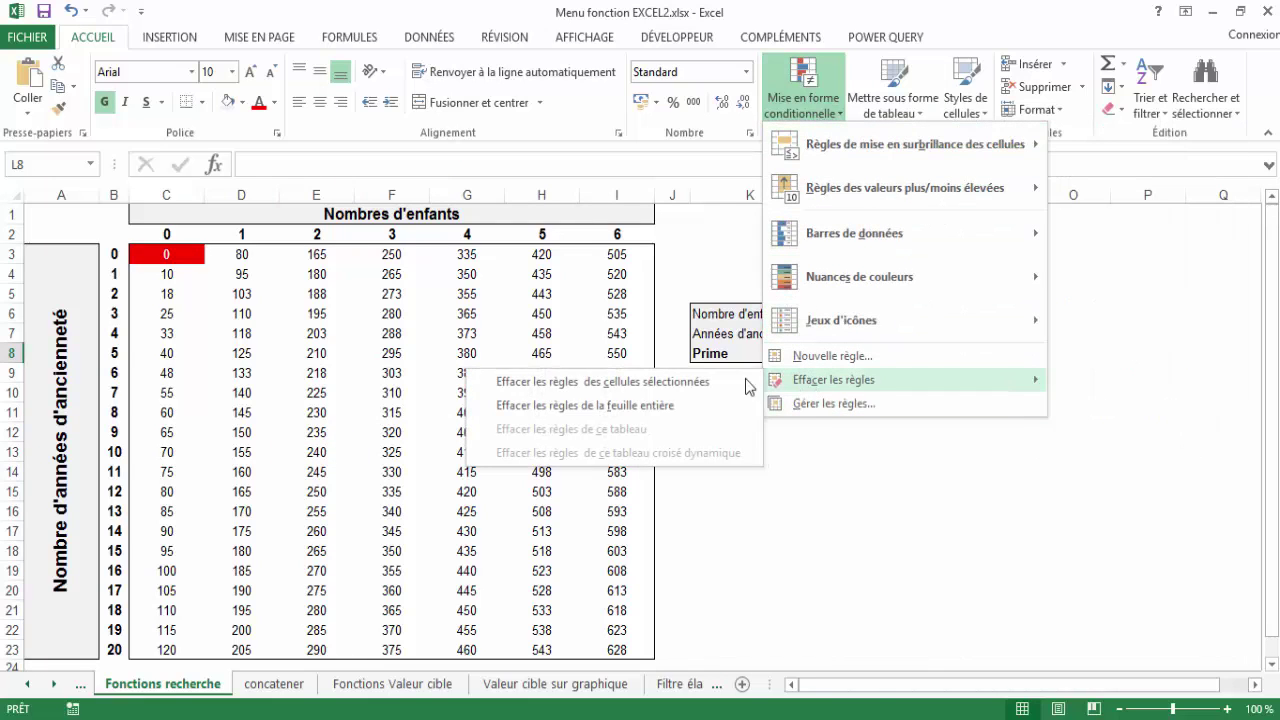
left_click(626, 382)
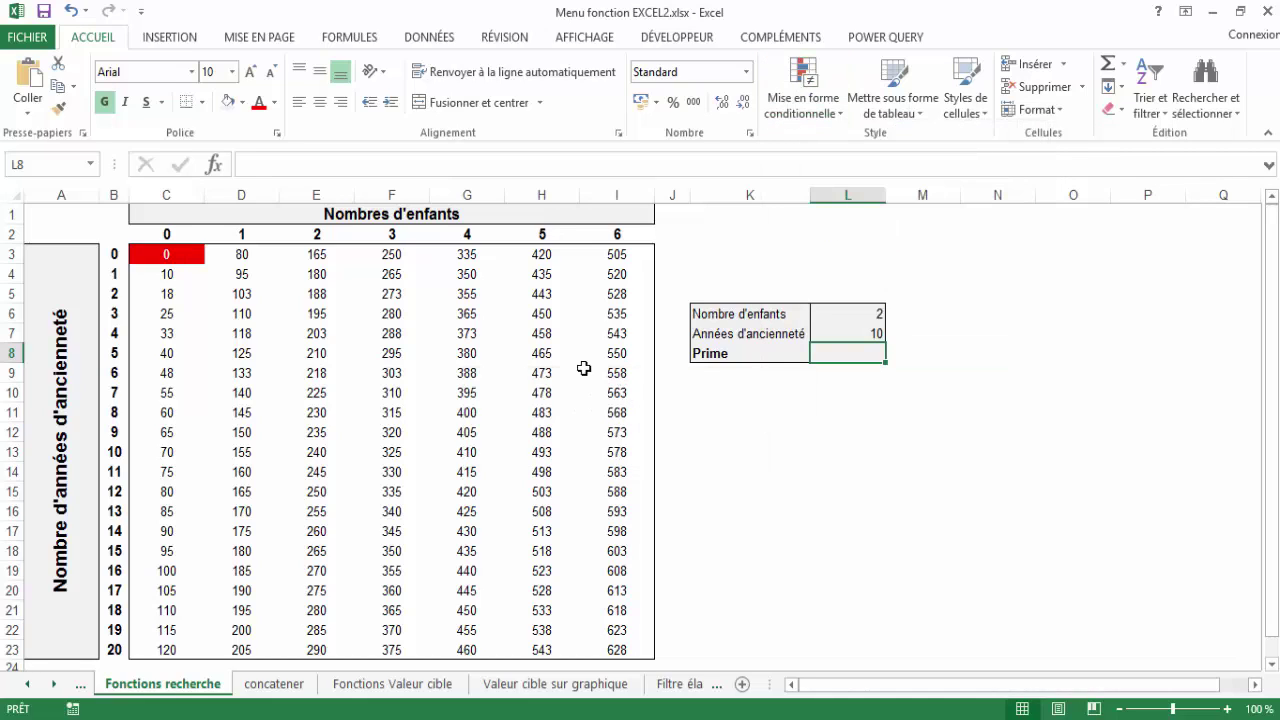
- Clear all conditional formatting rules from the bonus table C3:I23
left_click_drag(173, 253, 606, 646)
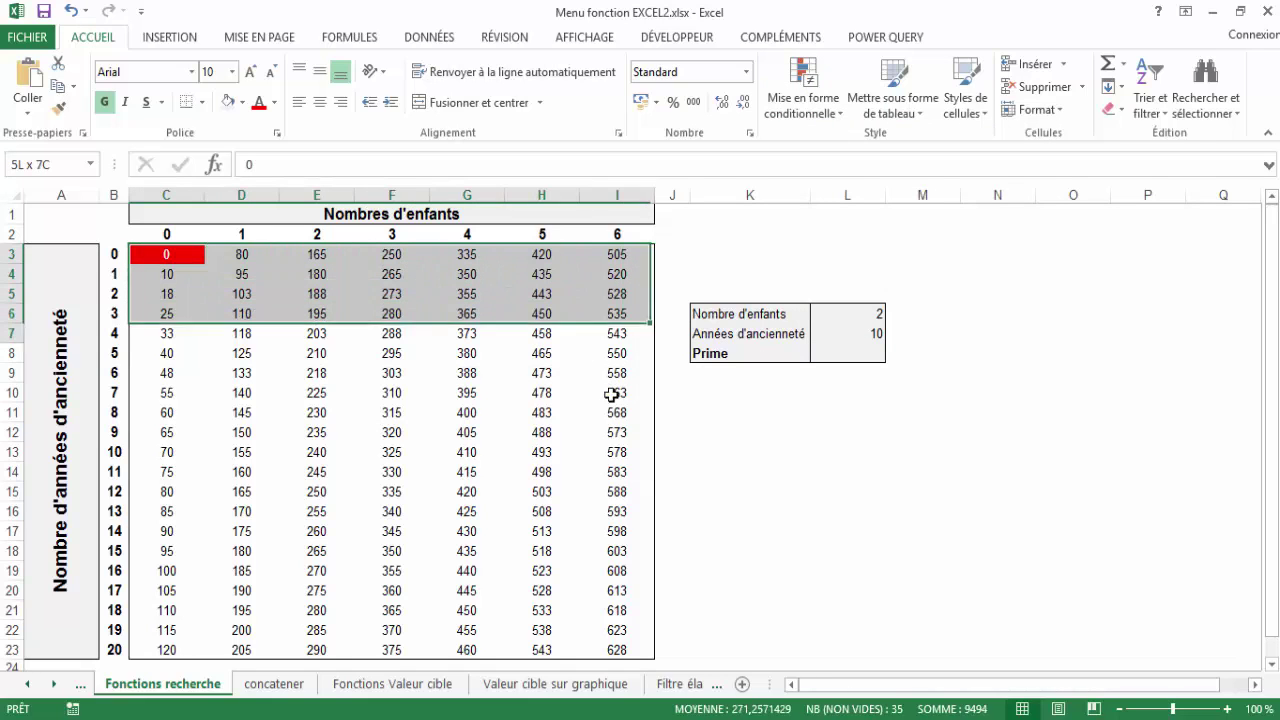
left_click(836, 112)
mouse_move(809, 380)
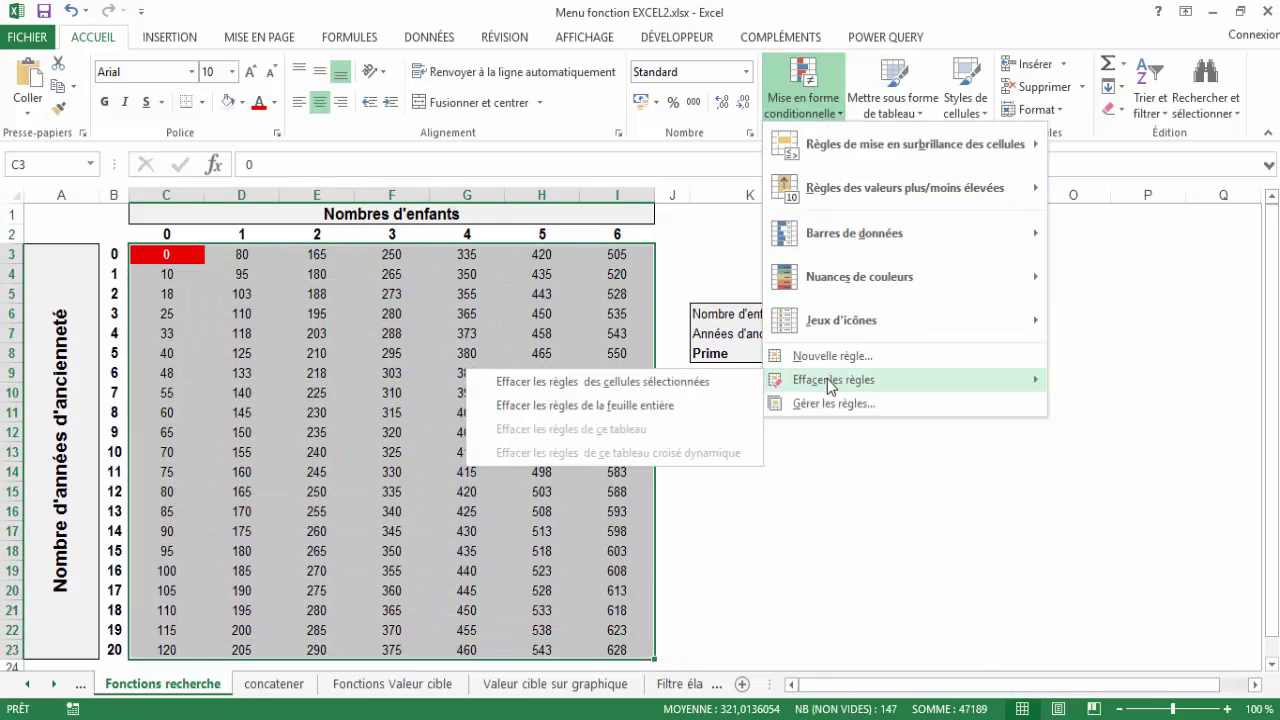
left_click(684, 382)
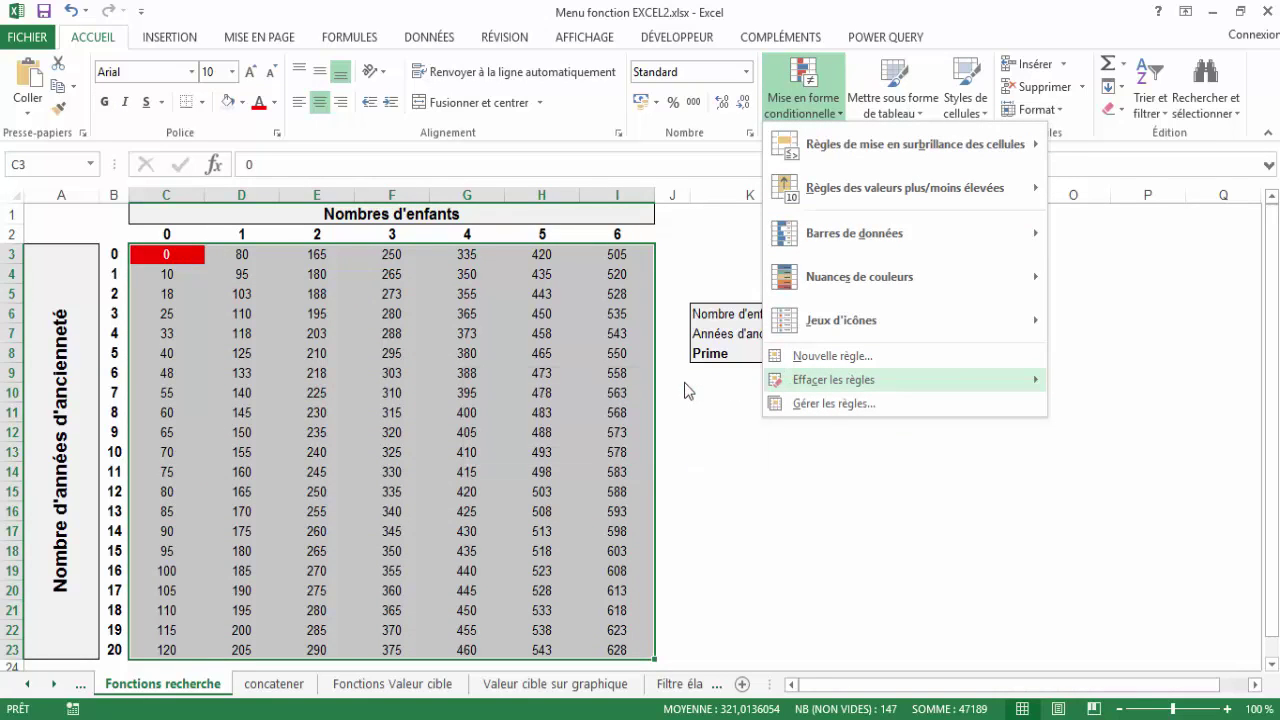
left_click(364, 392)
left_click(863, 351)
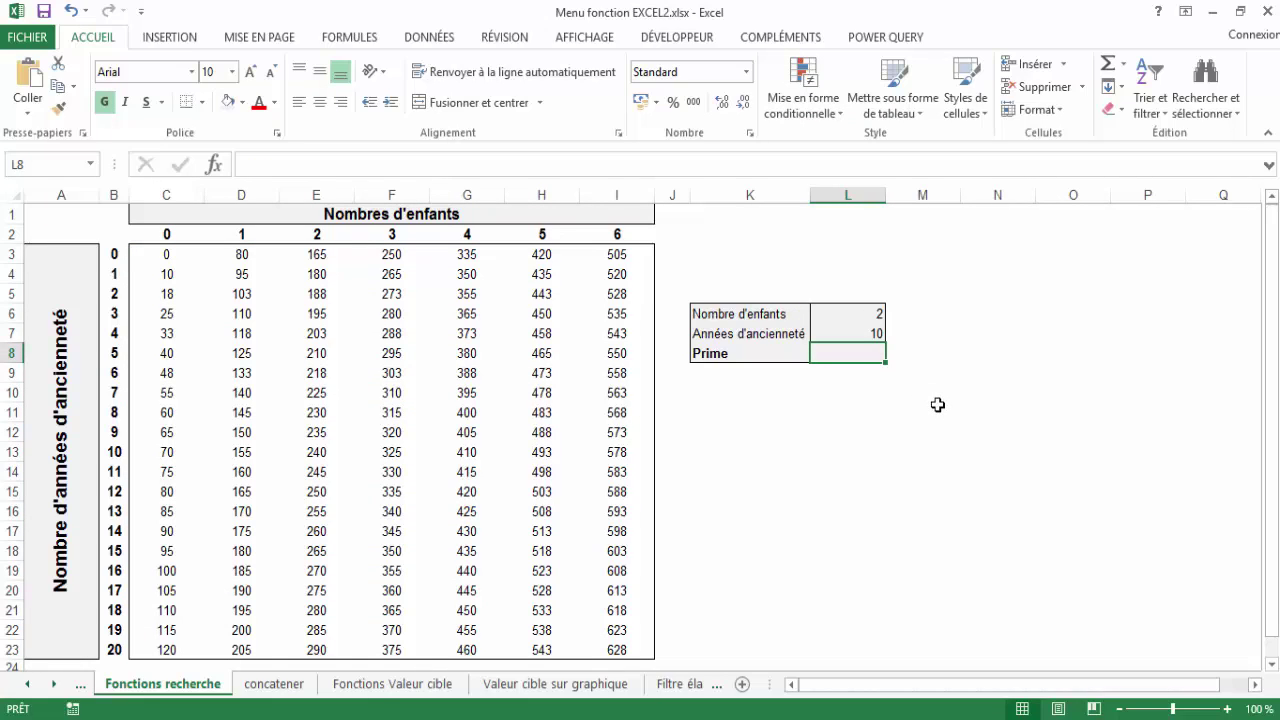
- Enter =index(B2:I23;equiv(L7; in L8, using L7's seniority as the row lookup value
type("=index")
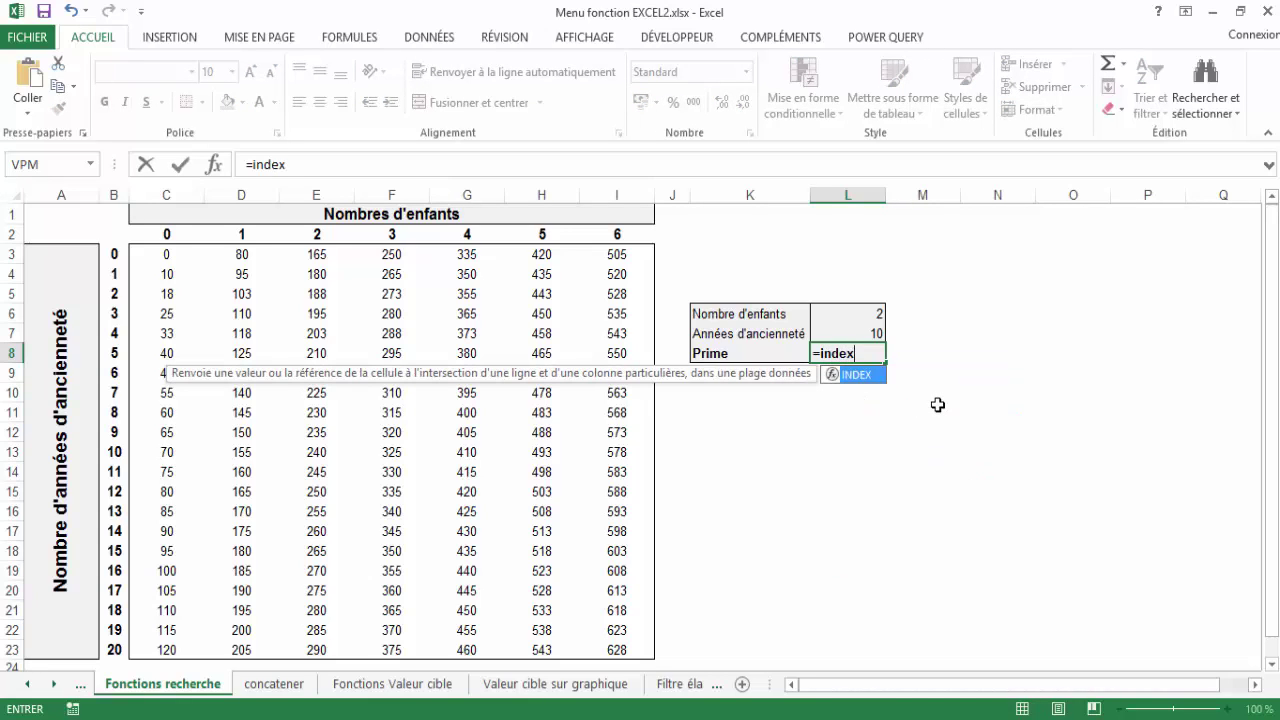
type("(")
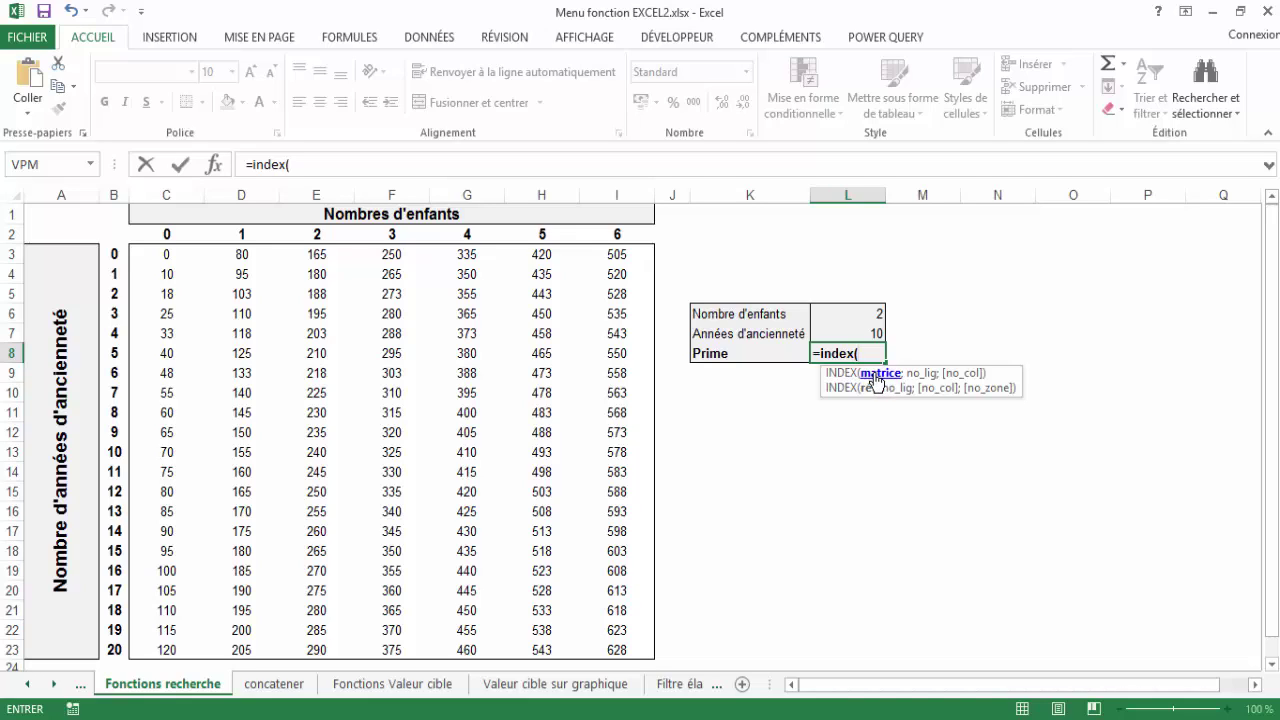
left_click(117, 239)
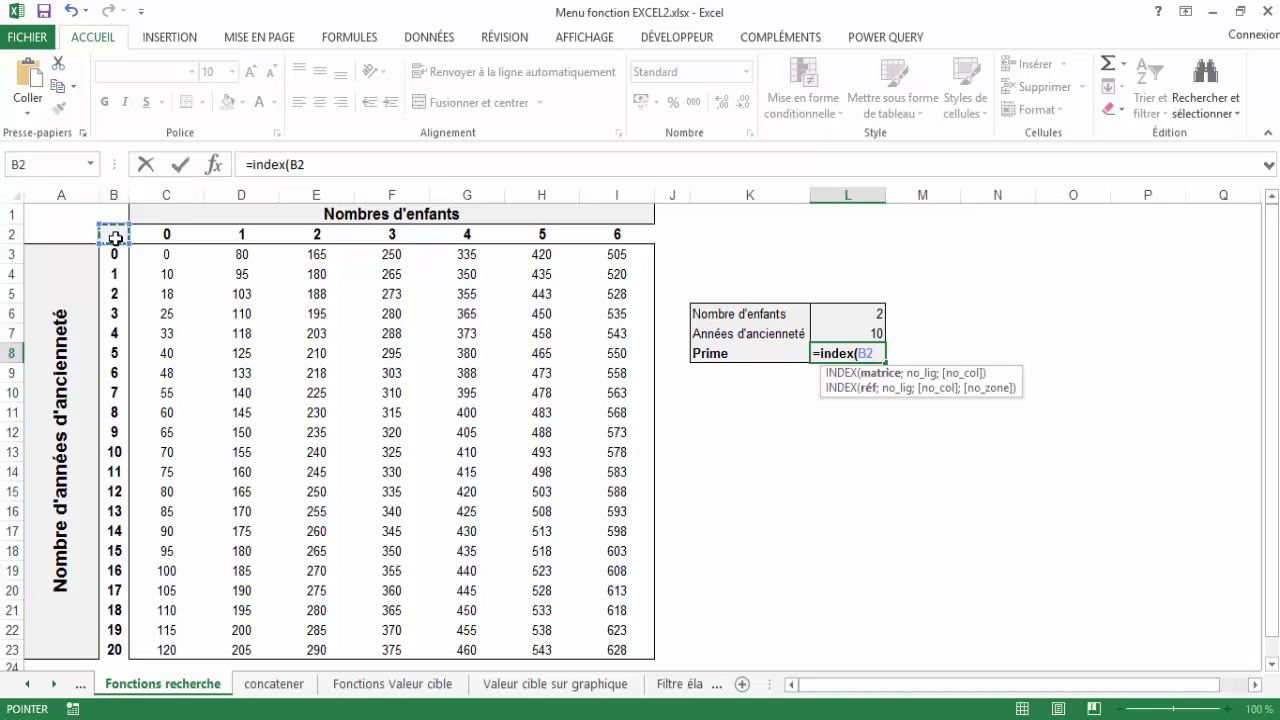
mouse_move(116, 239)
left_mouse_down()
mouse_move(617, 480)
mouse_move(616, 610)
left_mouse_up()
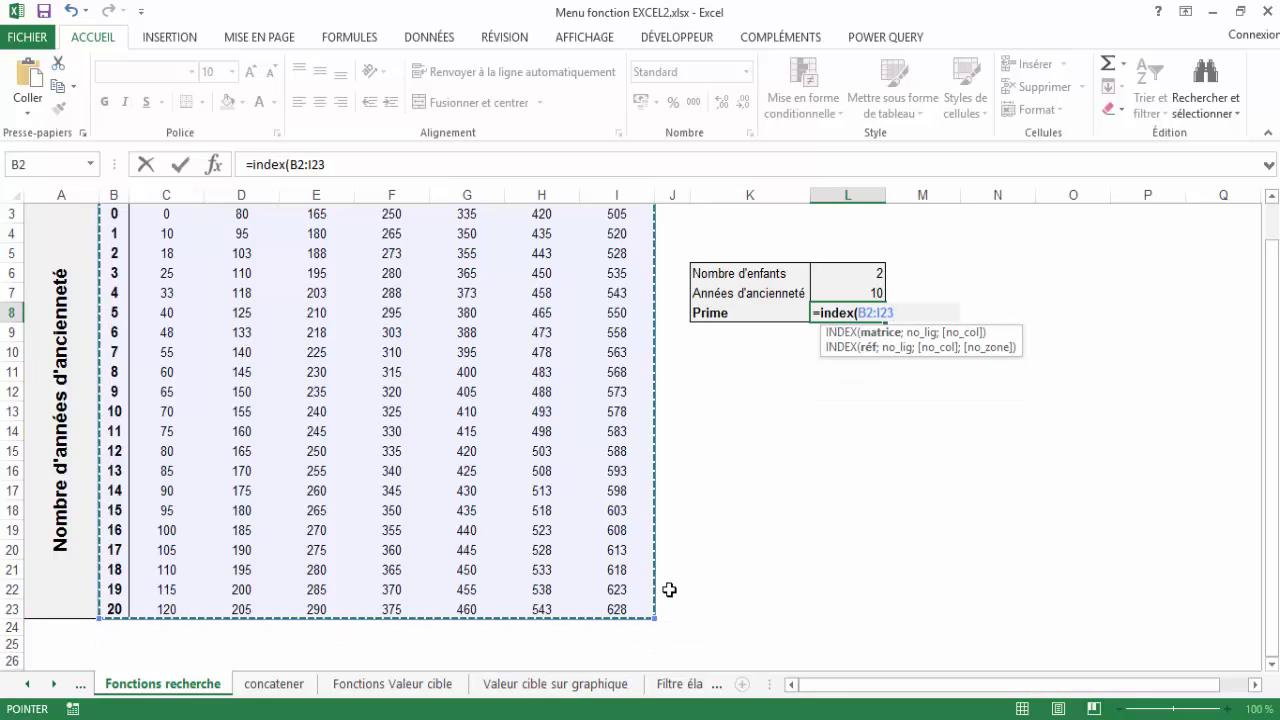
type(";")
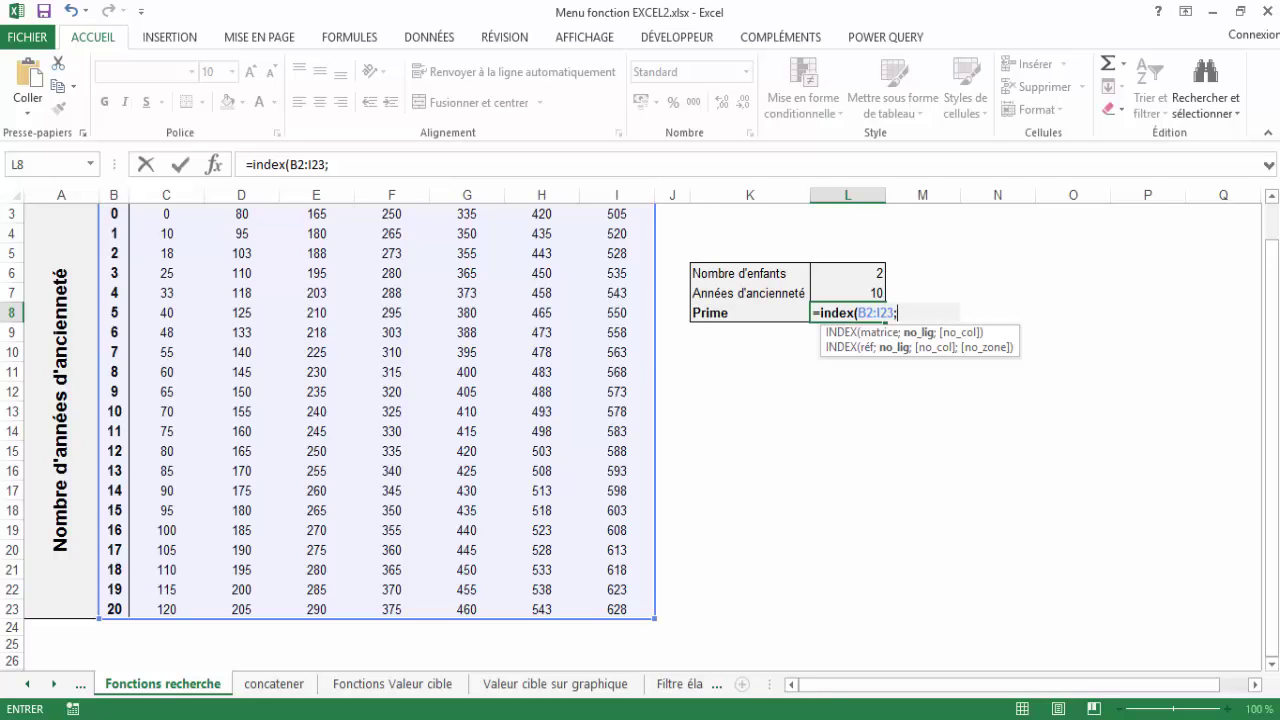
type("eq")
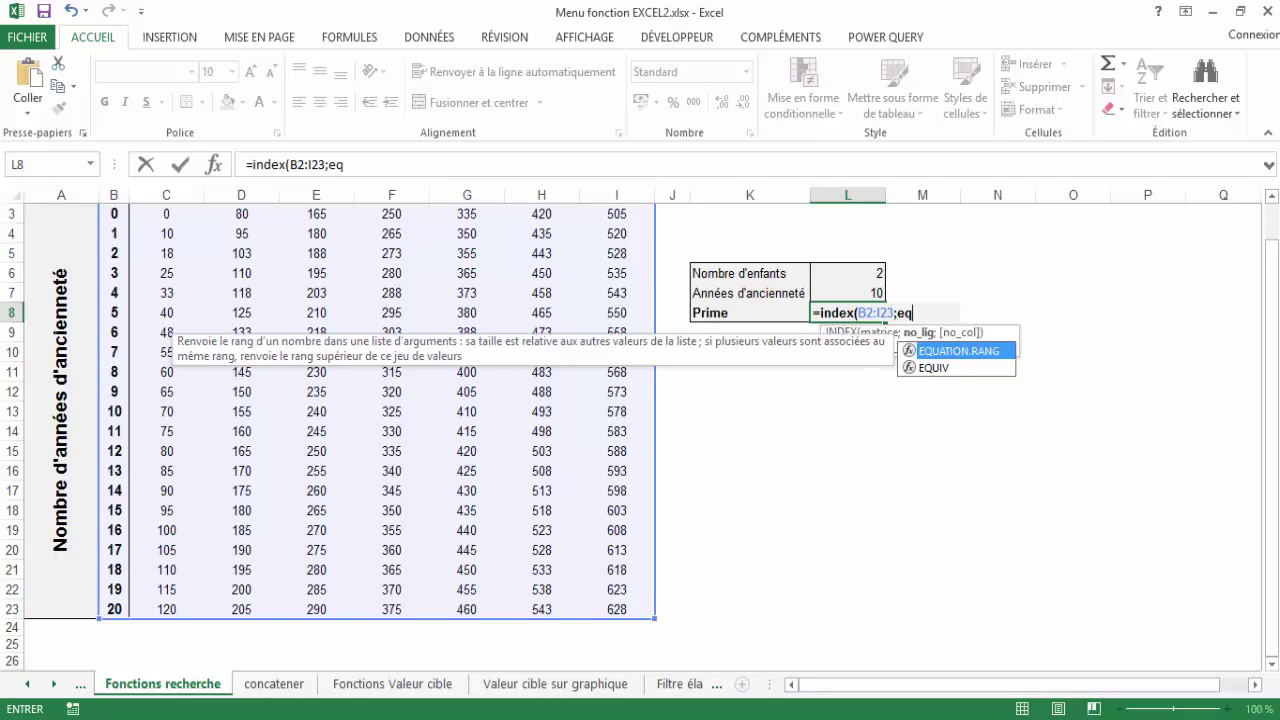
type("uiv(")
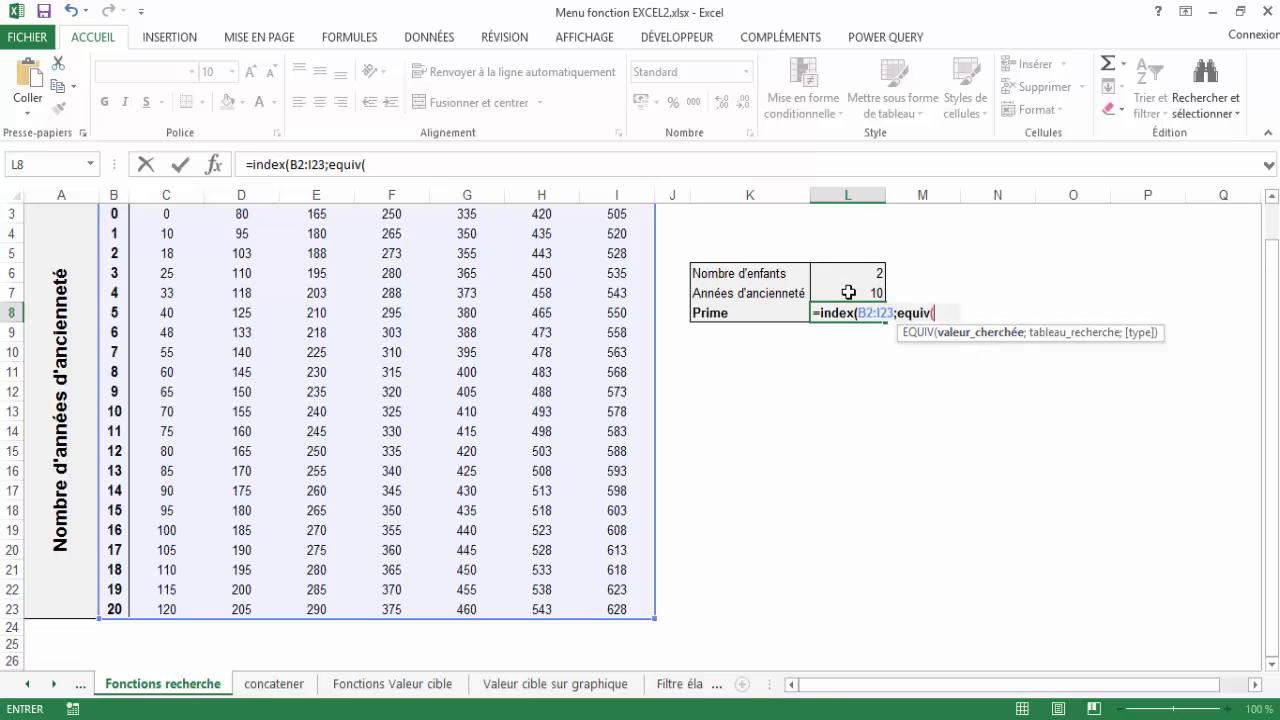
left_click(848, 292)
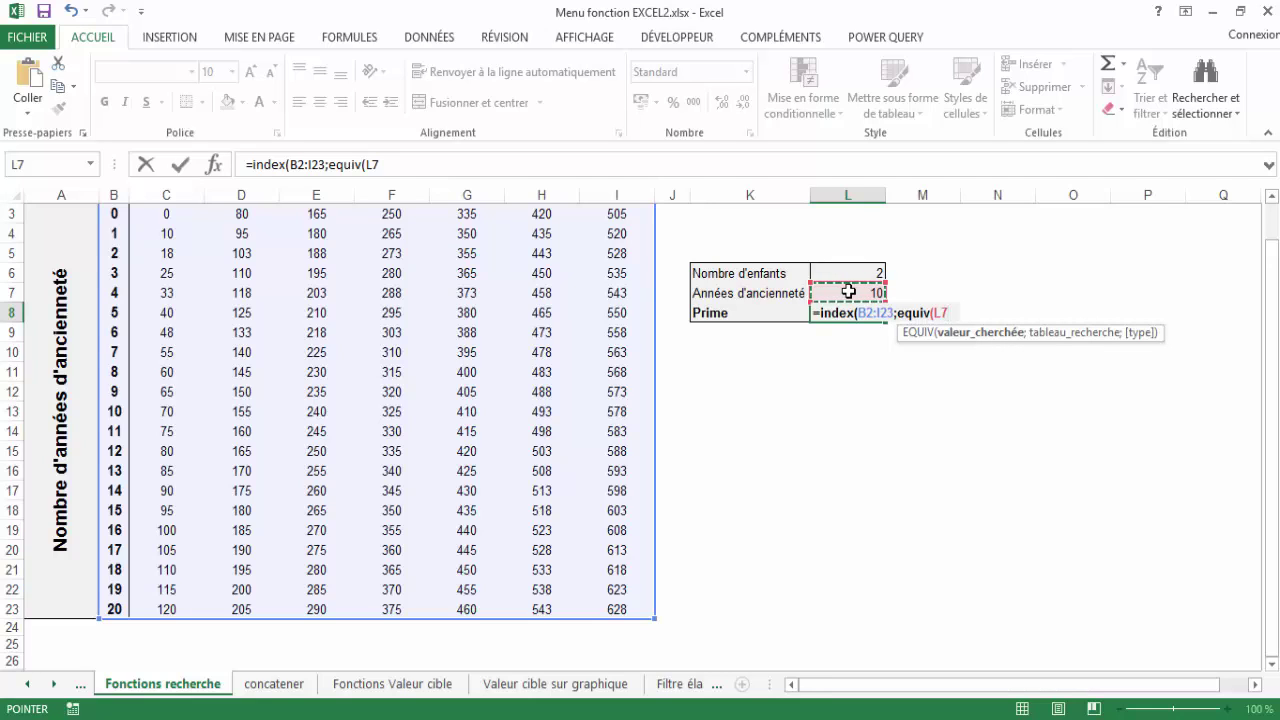
type(";")
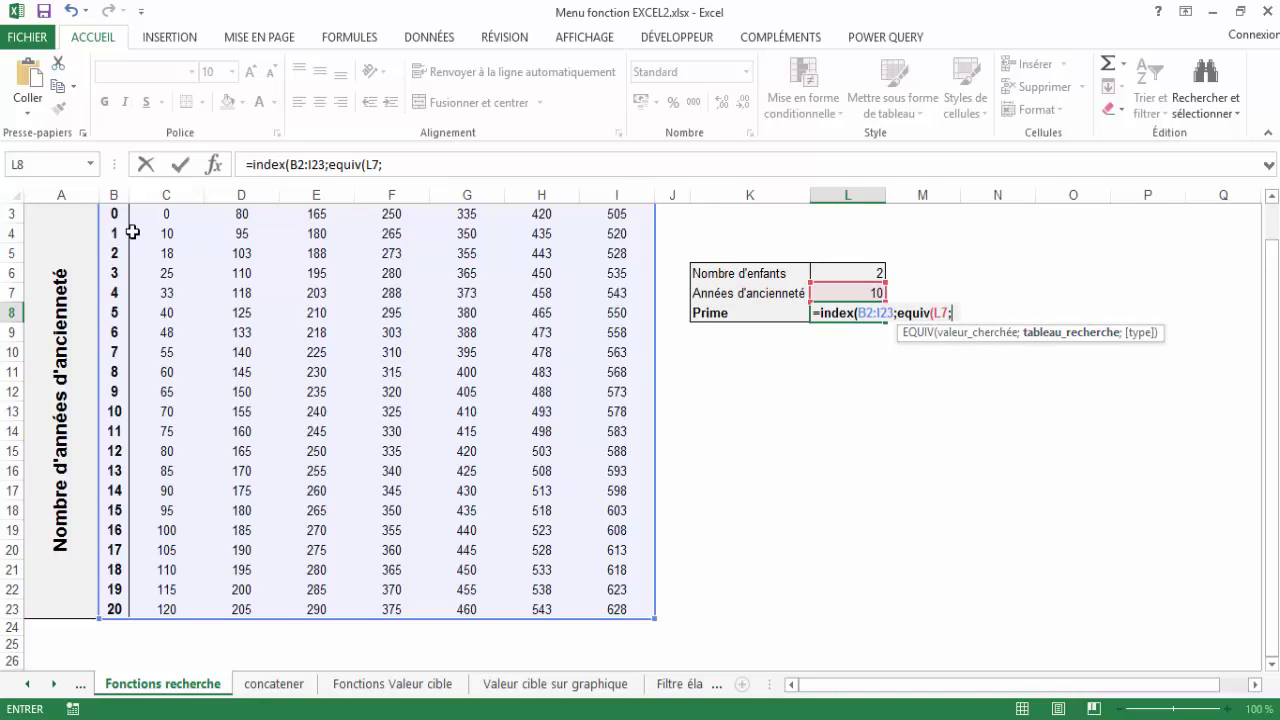
- Give the first EQUIV the range B2:B23 with exact match 0, then begin a second equiv(
scroll(130, 232, "up", 1)
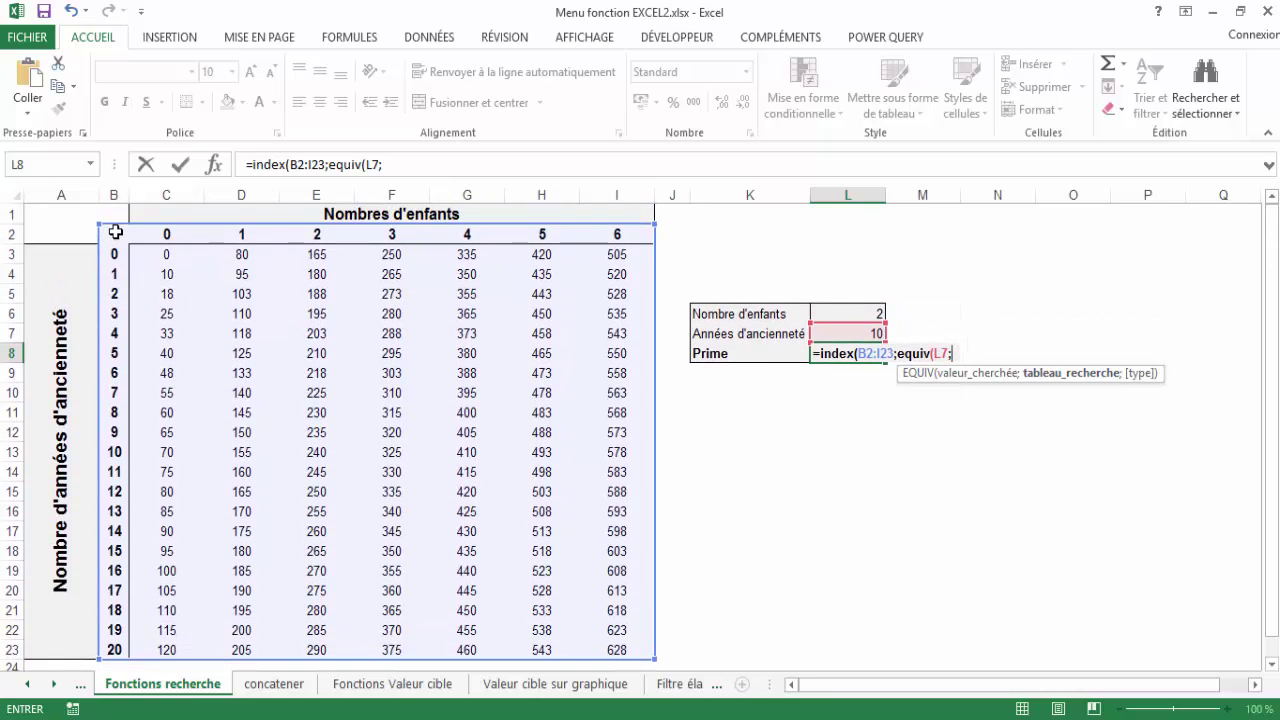
left_click(114, 236)
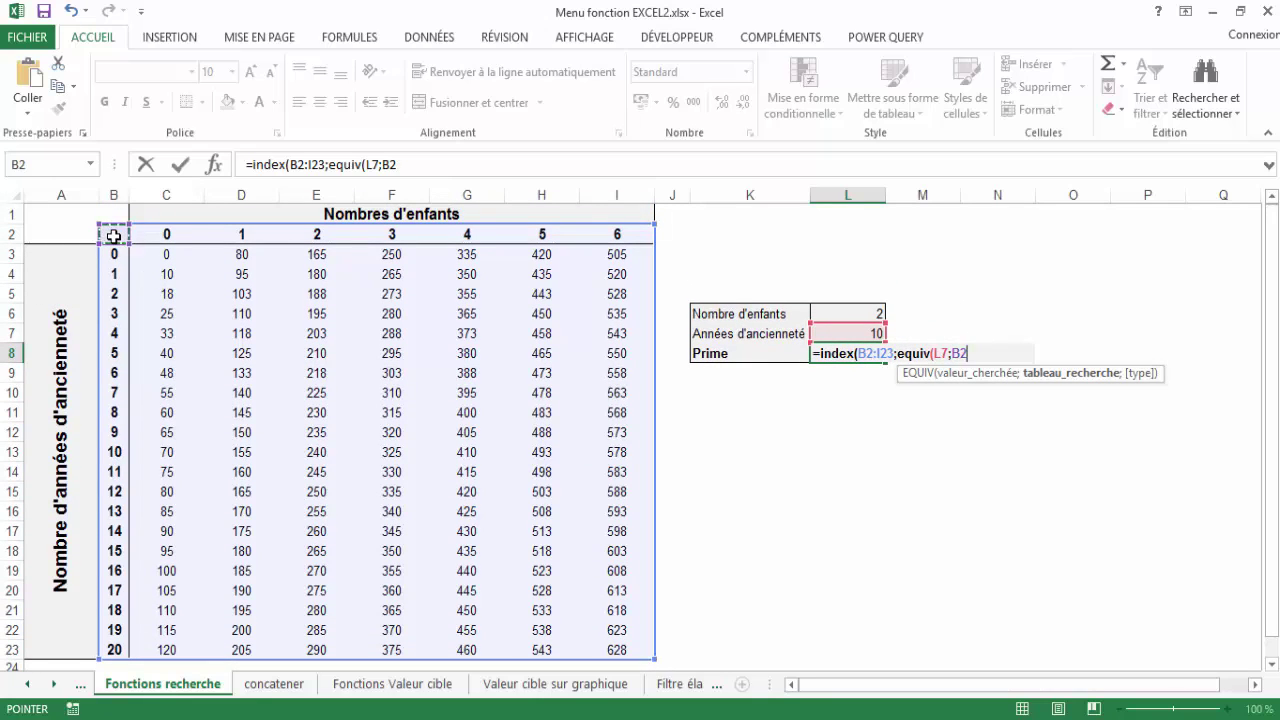
mouse_move(114, 236)
left_mouse_down()
mouse_move(106, 637)
mouse_move(118, 638)
left_mouse_up()
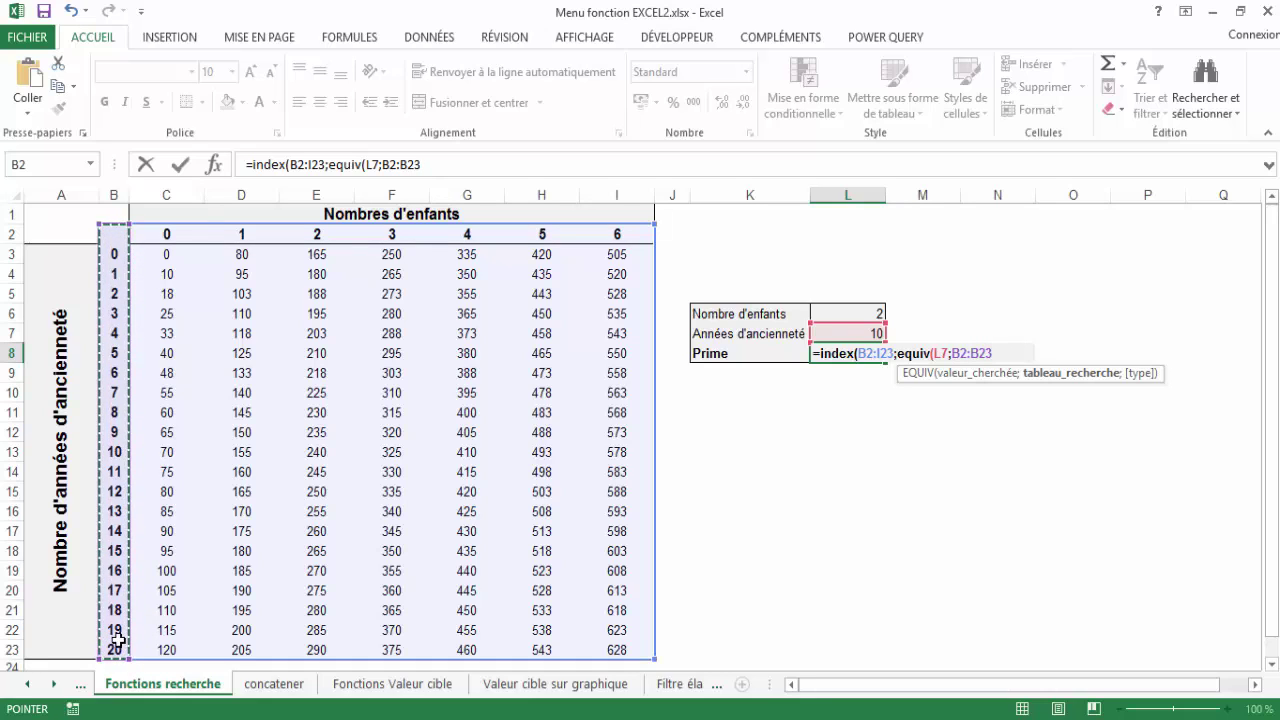
type(";")
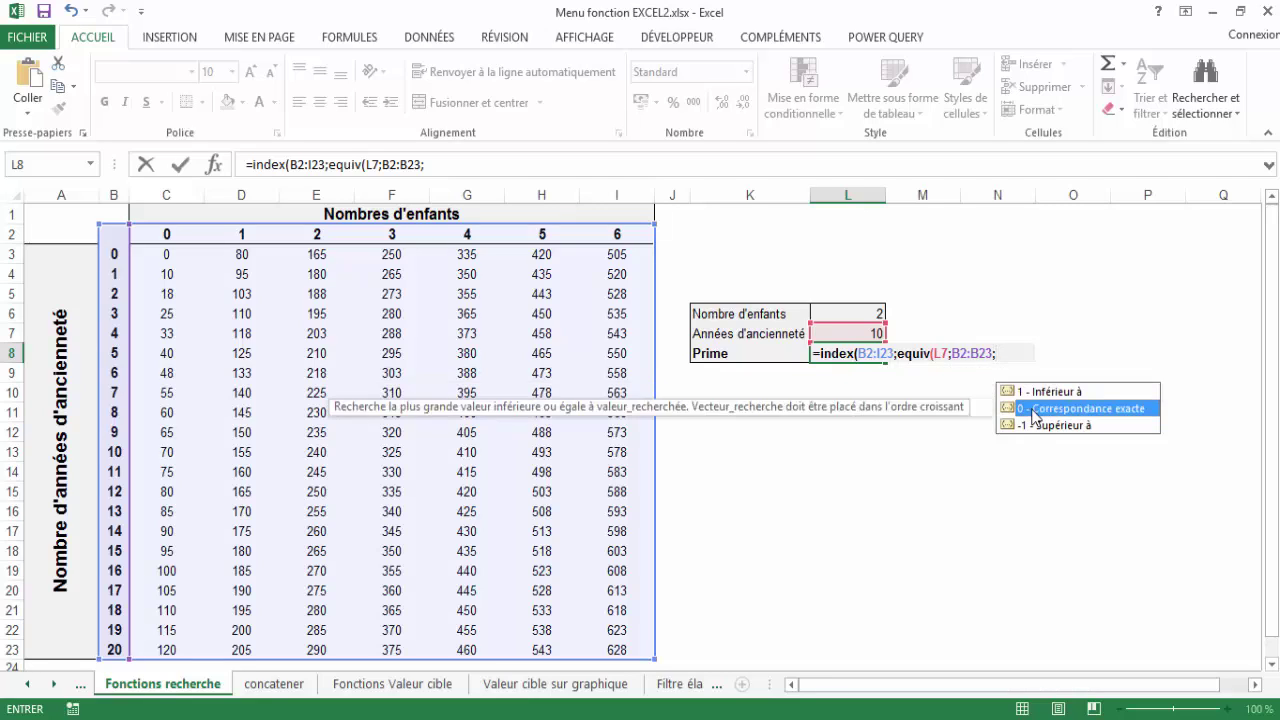
double_click(1035, 410)
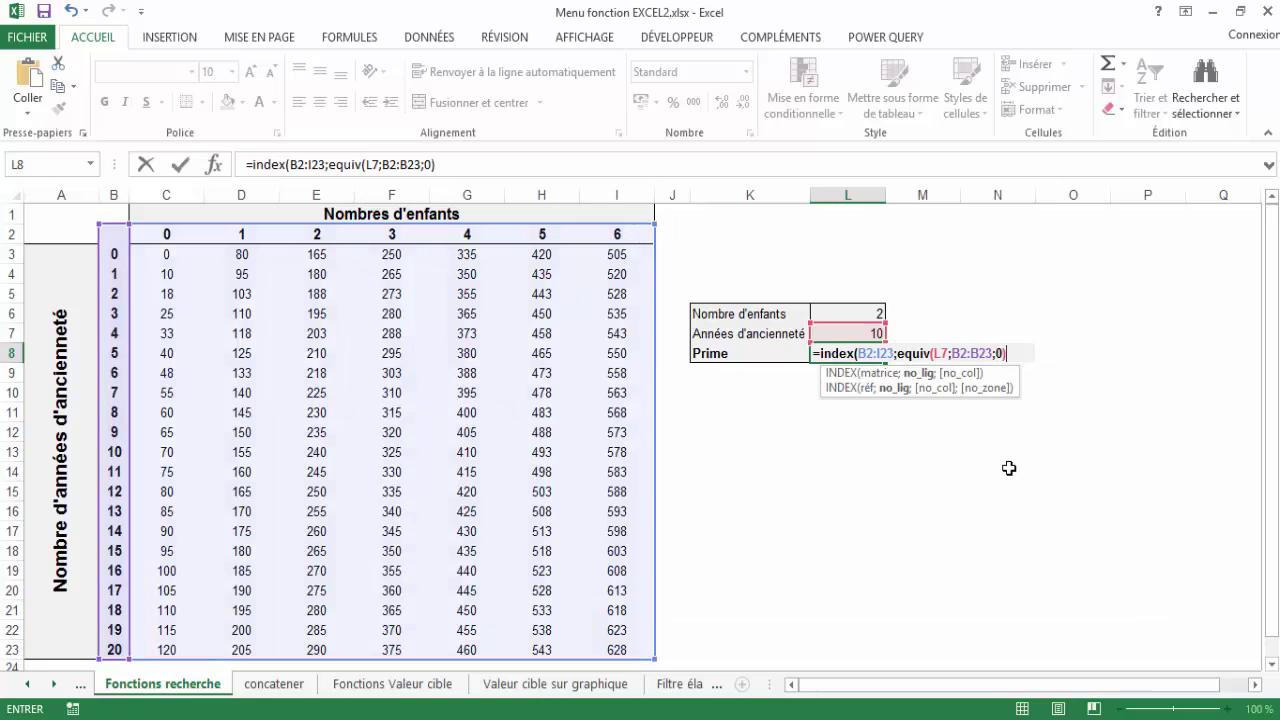
type(";")
type("equiv")
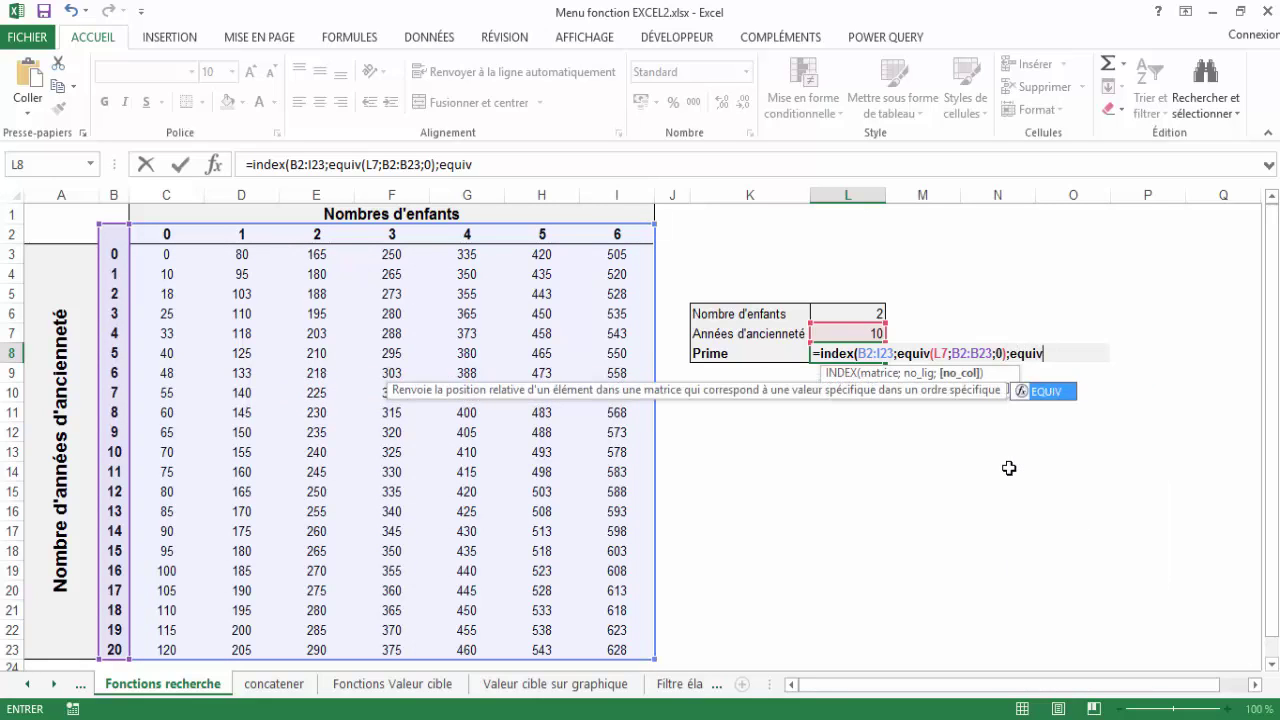
type("(")
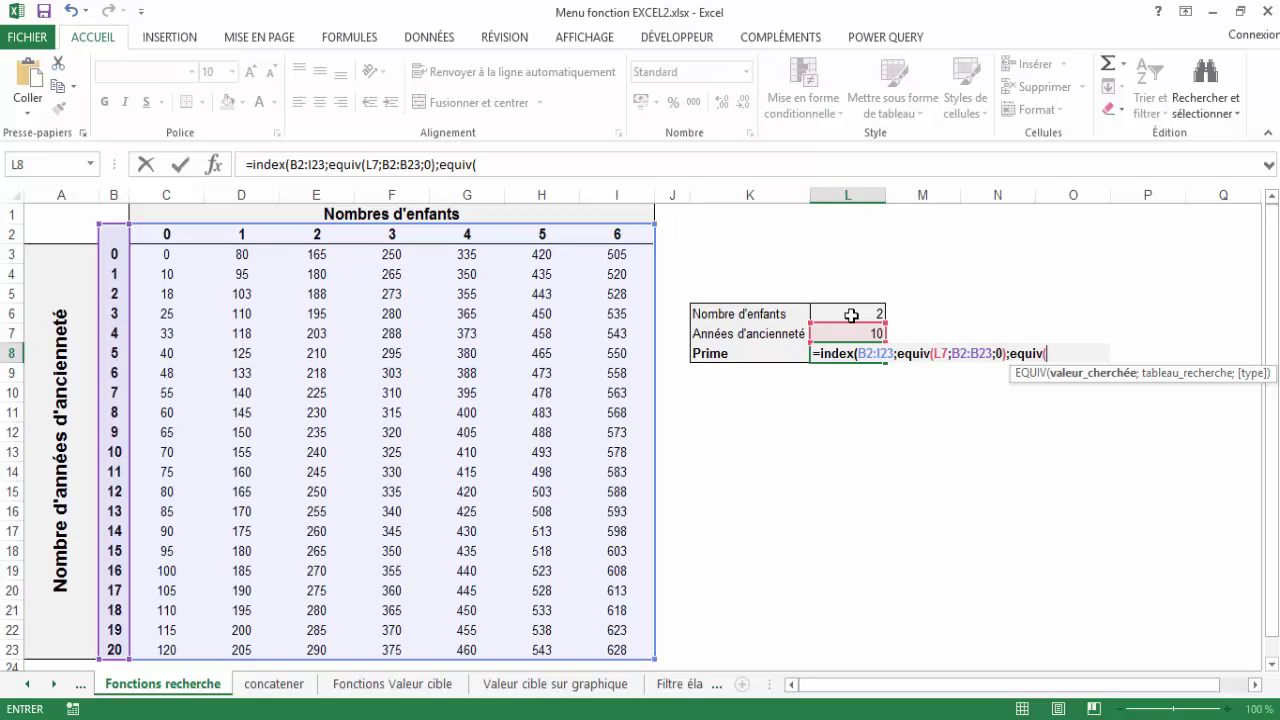
- Finish the second lookup as EQUIV(L6;B2:I2;0), close the INDEX and commit the formula
left_click(850, 316)
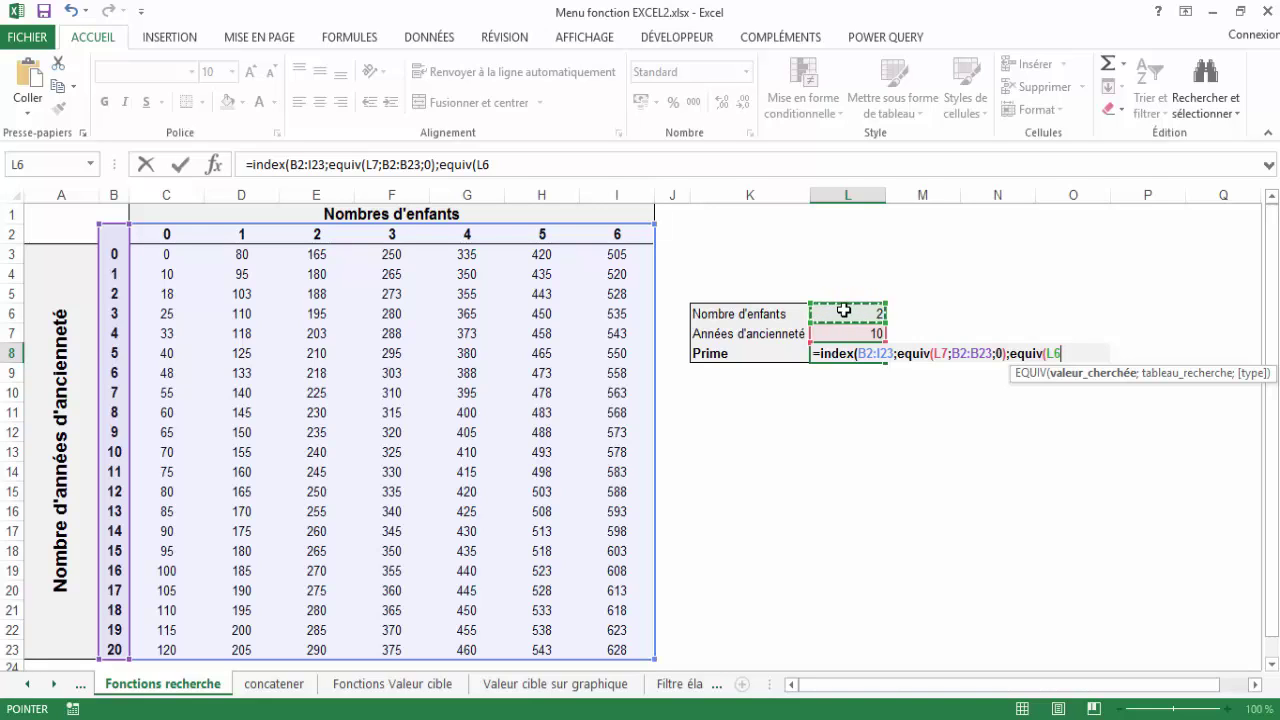
type(";")
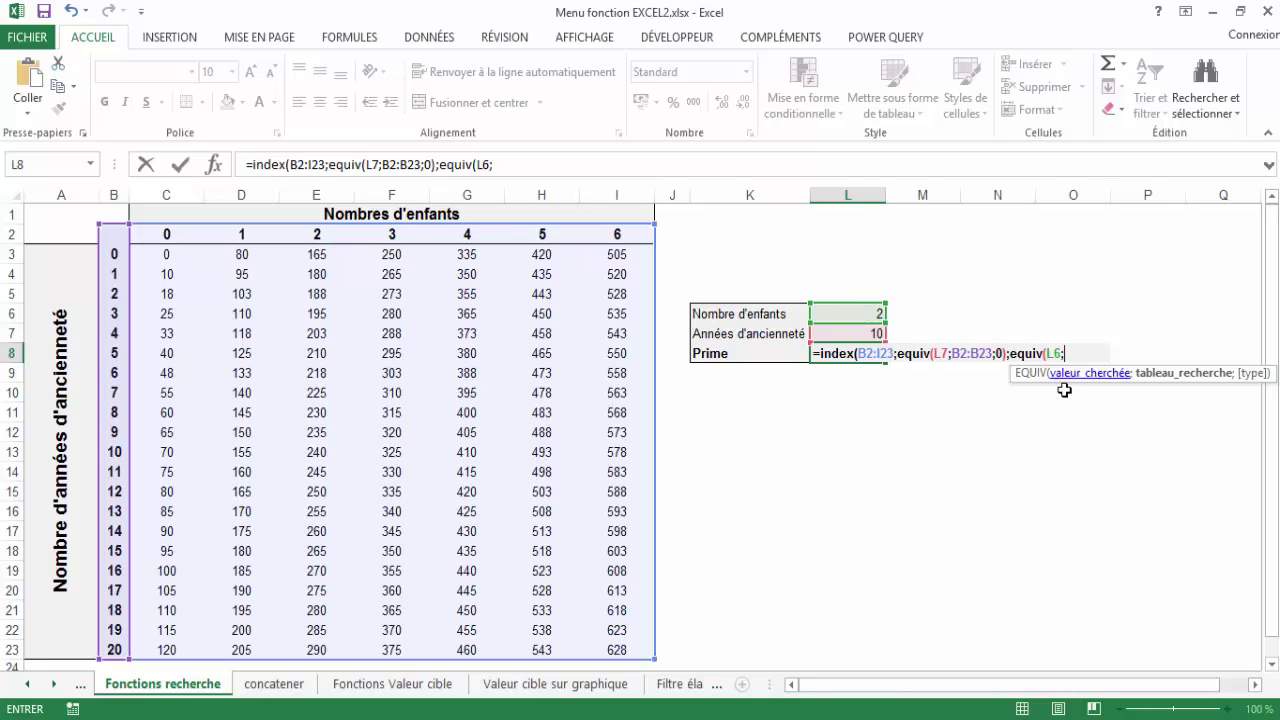
left_click(116, 234)
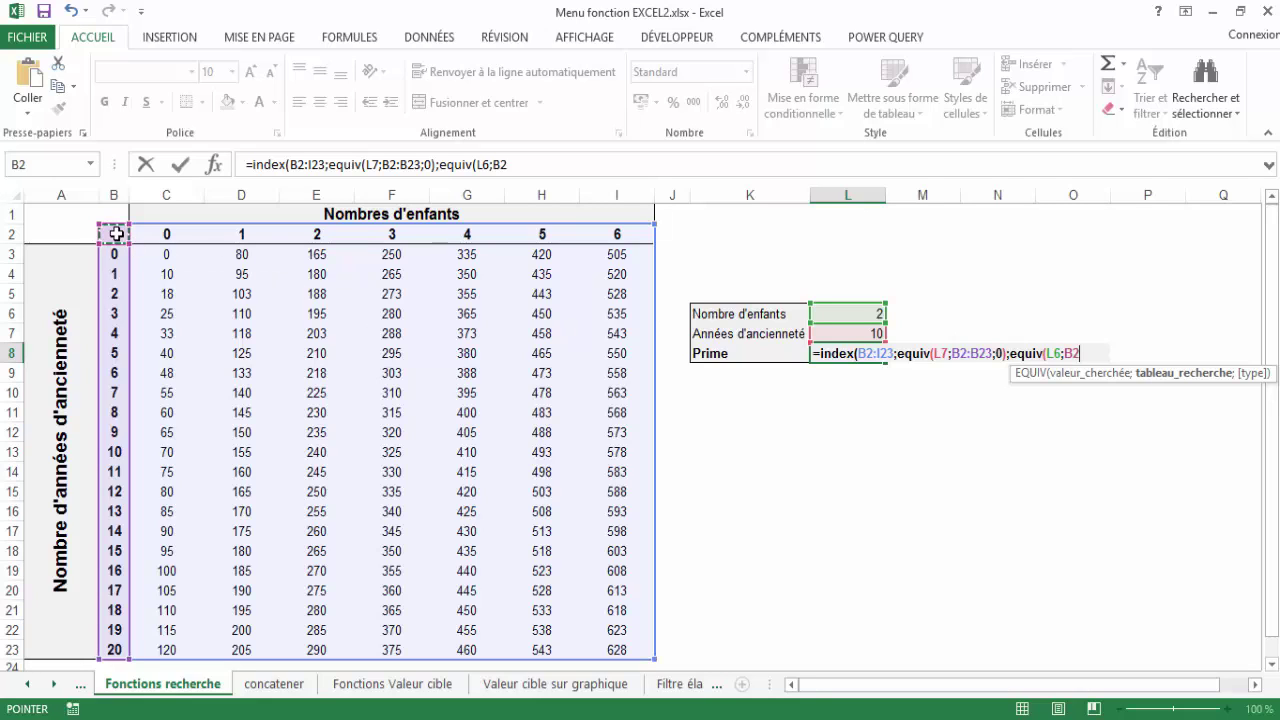
left_click_drag(116, 234, 650, 231)
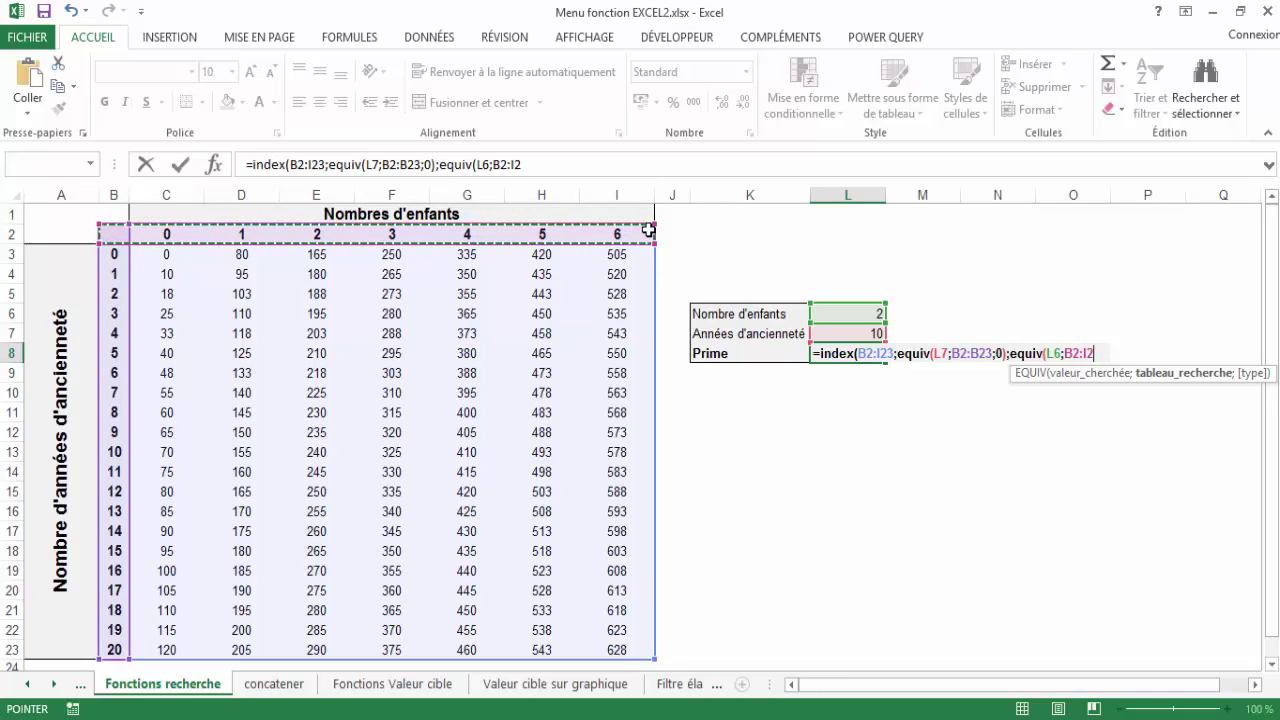
type(";")
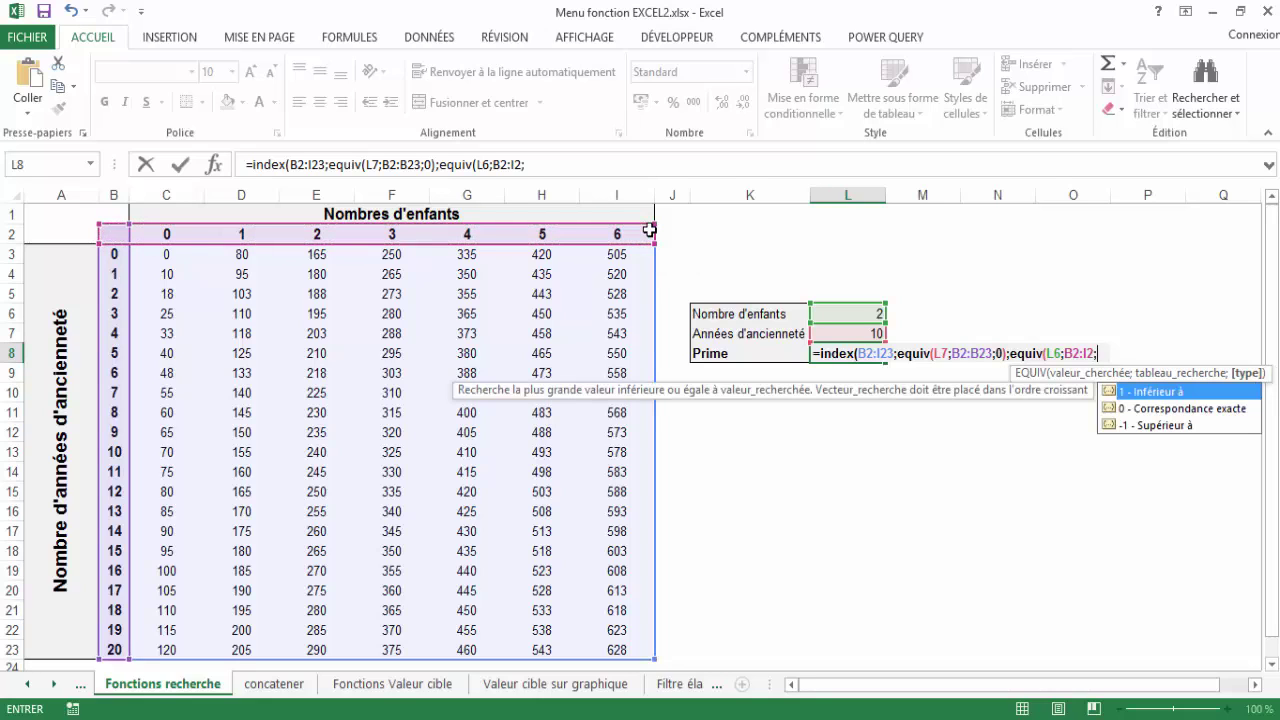
double_click(1166, 410)
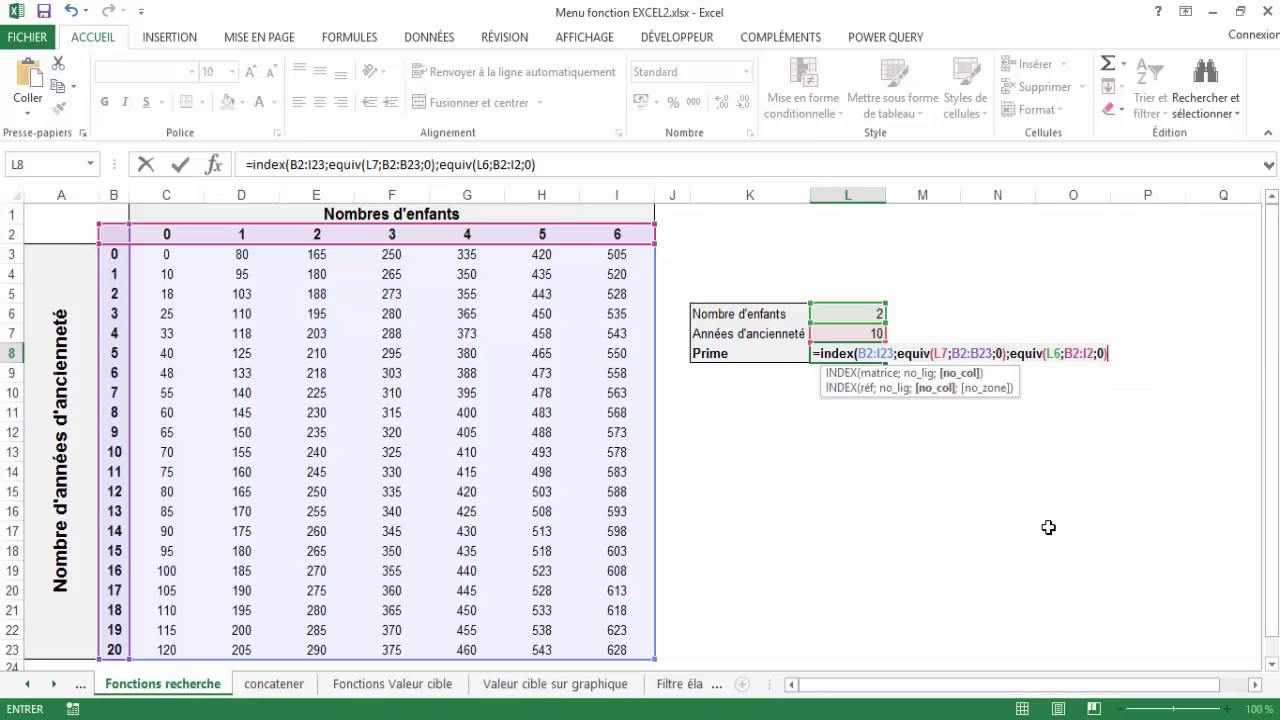
type(")")
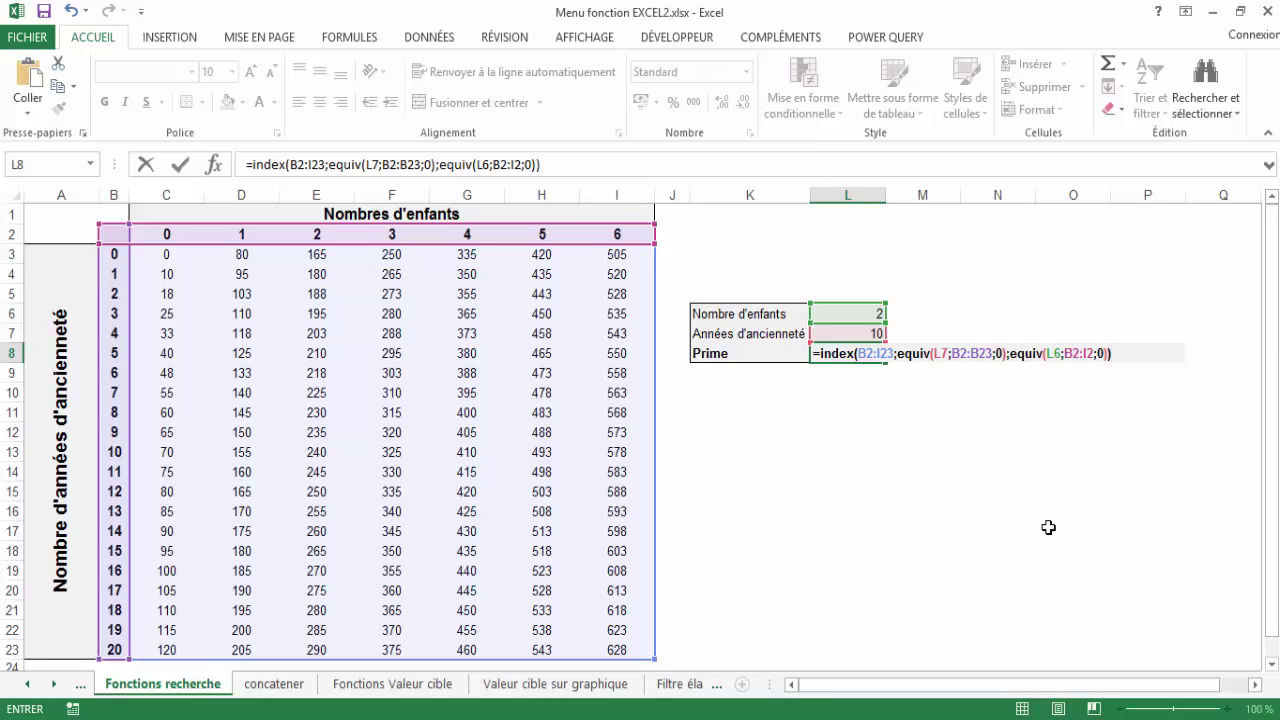
key("ctrl+Return")
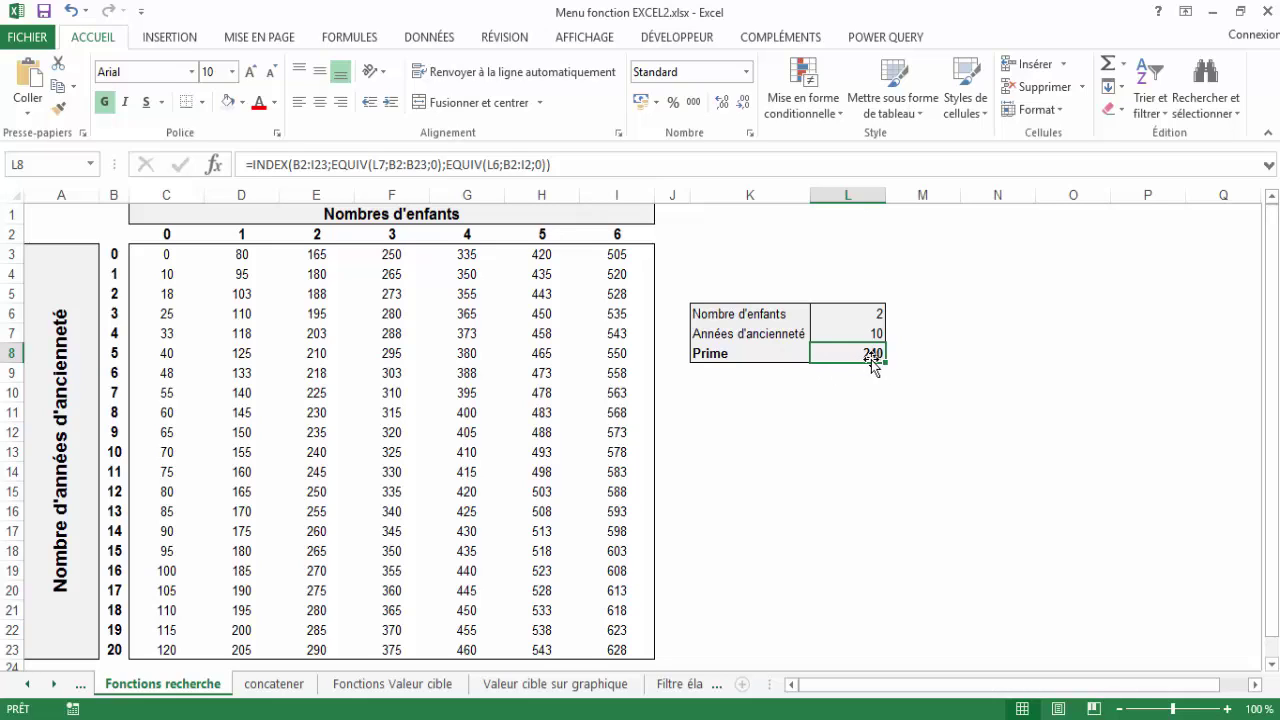
left_click(312, 236)
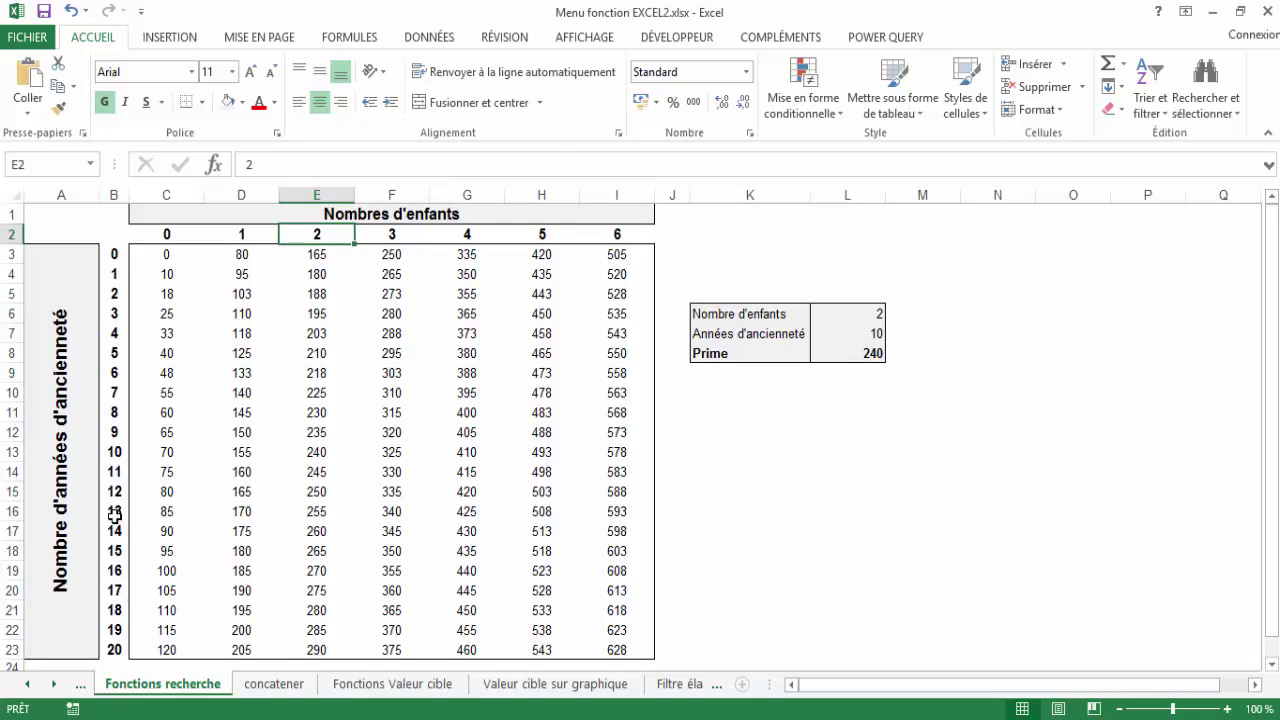
left_click_drag(113, 452, 317, 452)
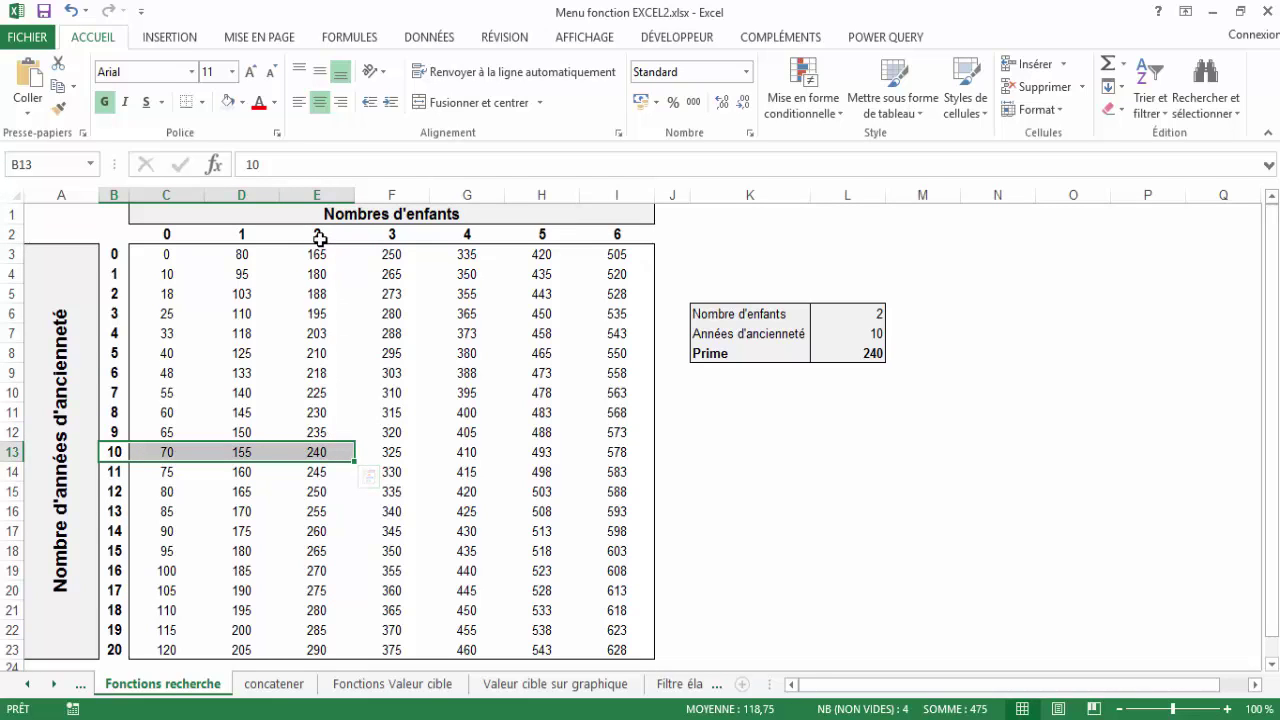
left_click_drag(315, 234, 317, 452, "ctrl")
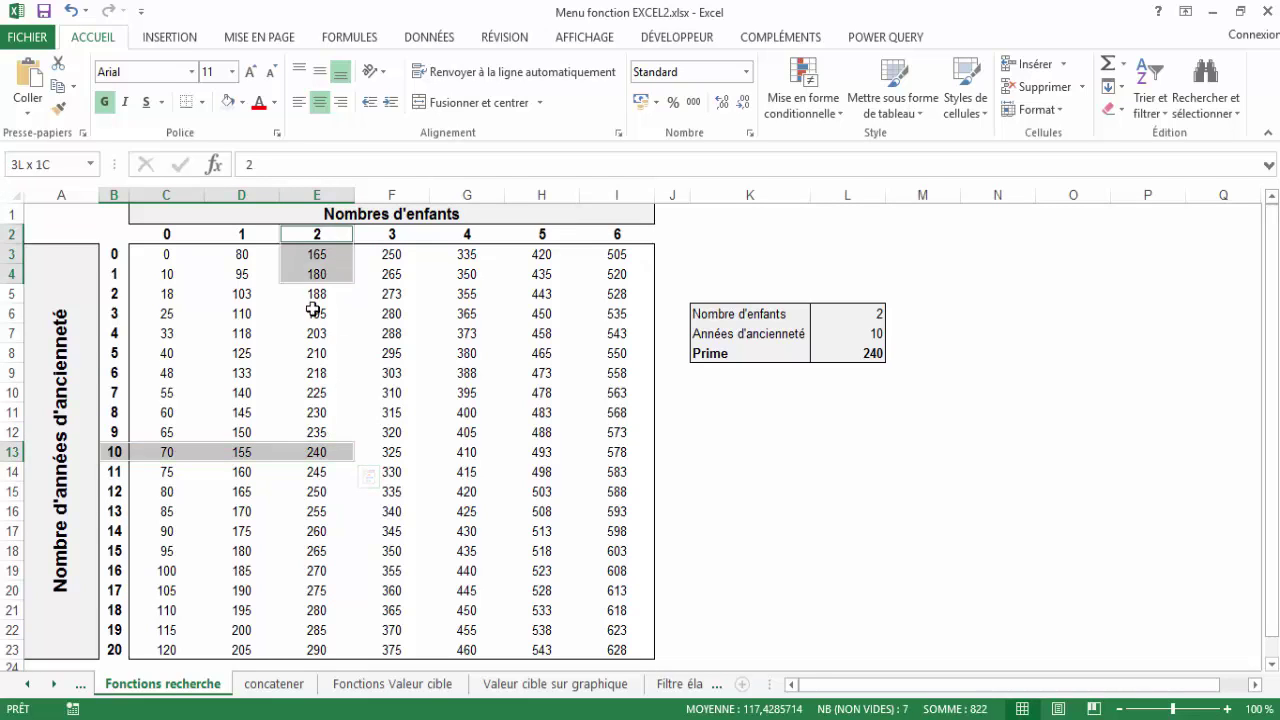
left_click(317, 452)
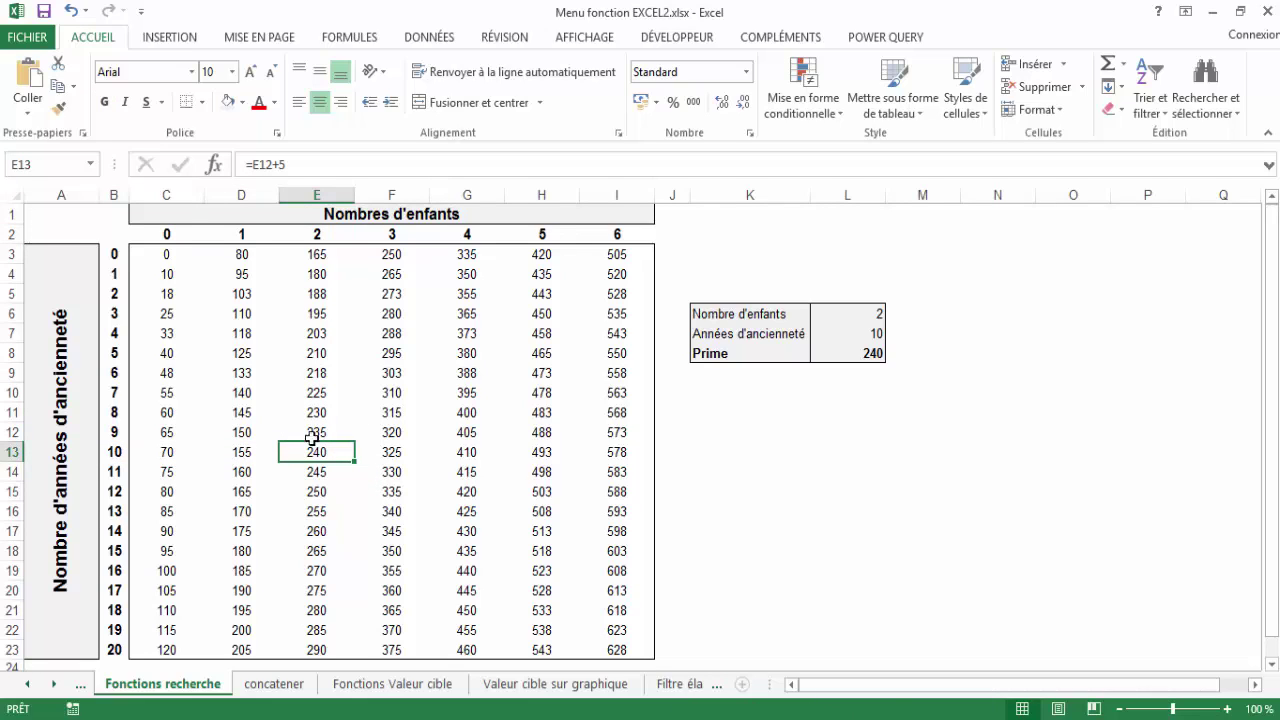
left_click(837, 492)
- Select C3:I23 and create an Equal To highlight rule comparing against =$L$8
left_click_drag(151, 259, 622, 421)
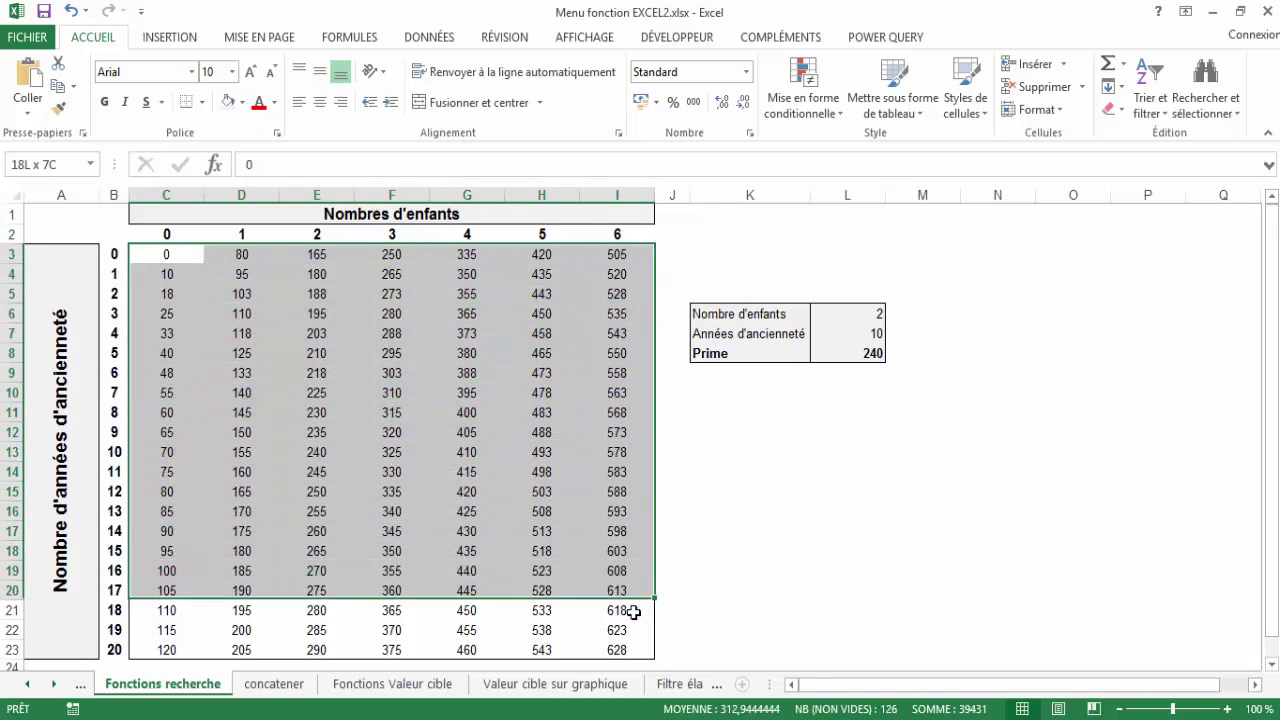
left_click_drag(622, 421, 625, 648)
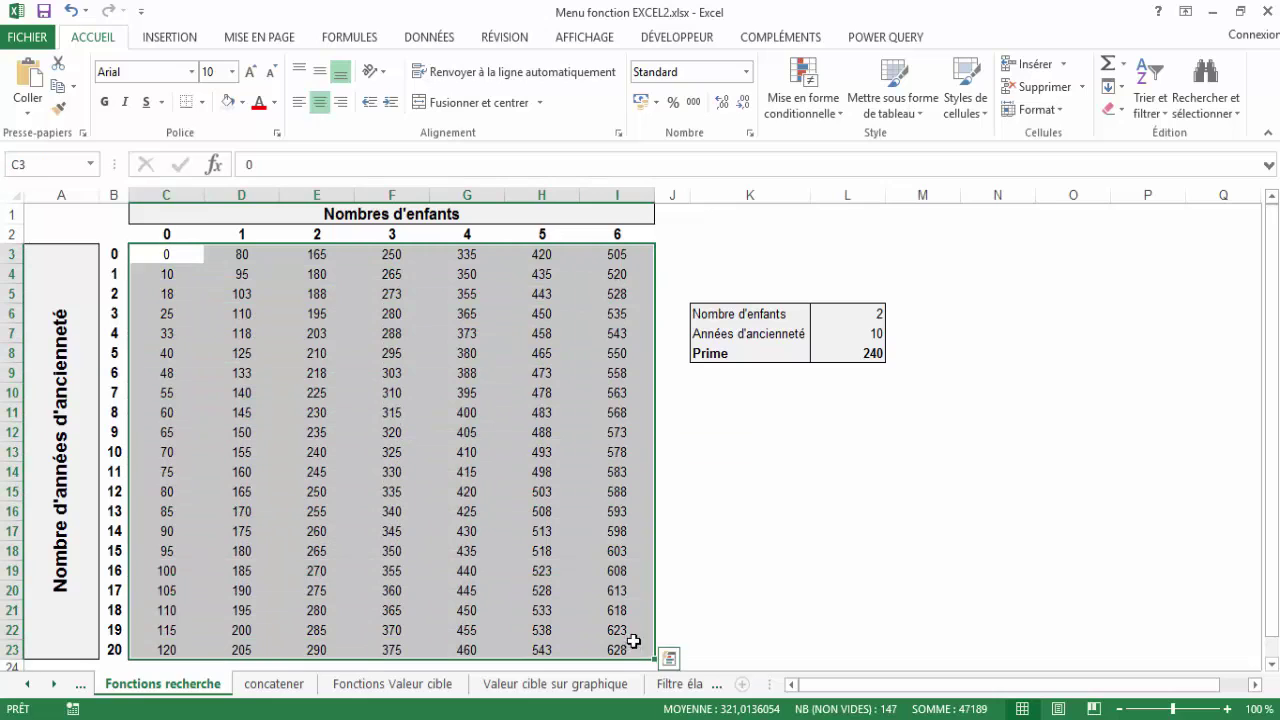
left_click(843, 116)
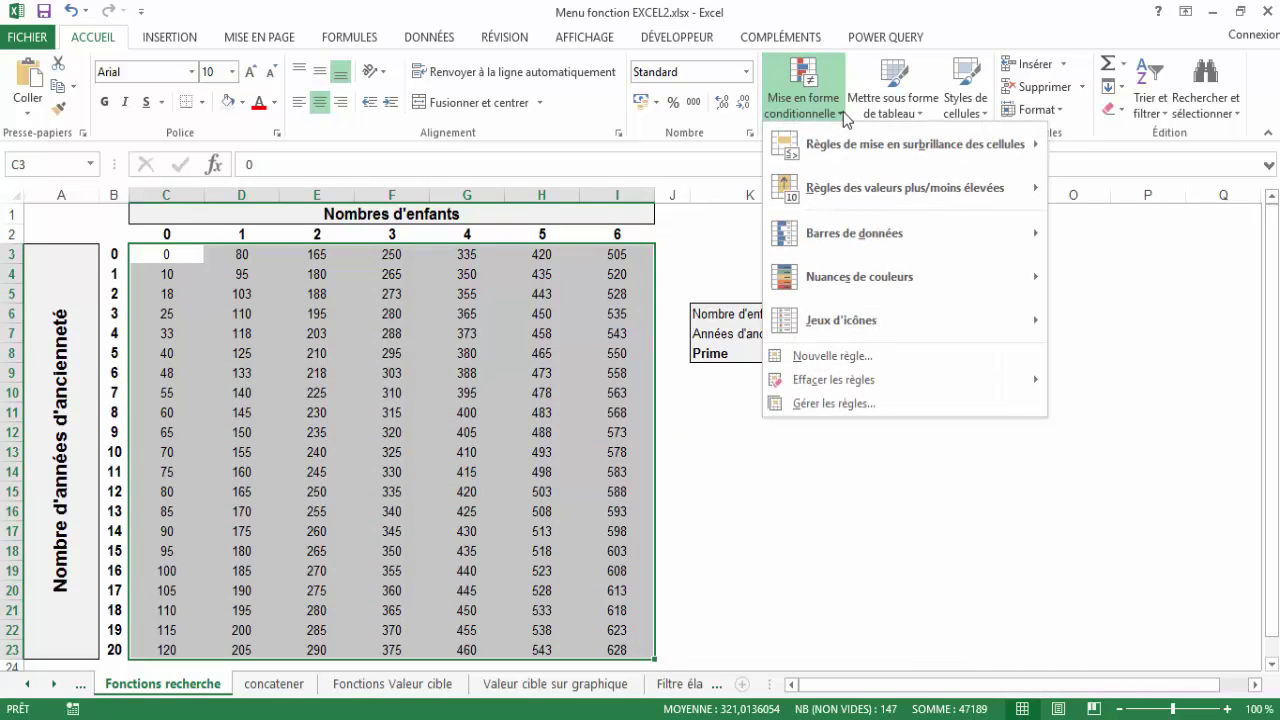
mouse_move(840, 150)
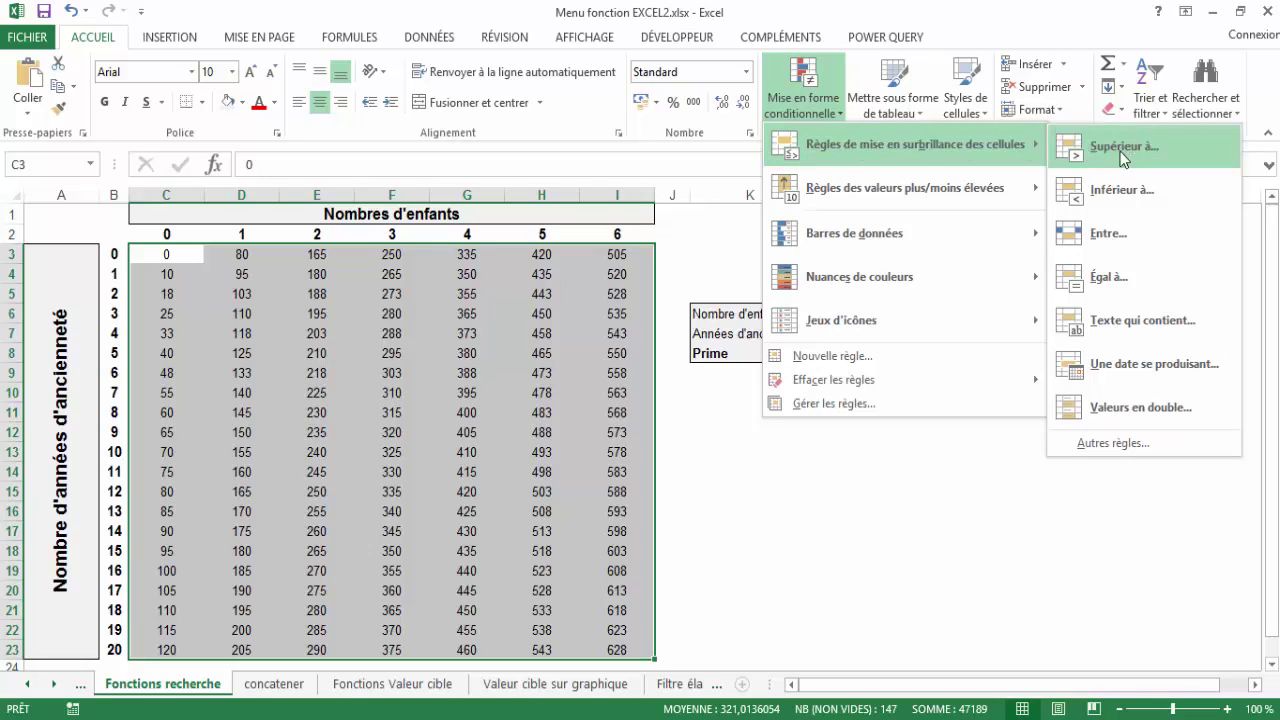
left_click(1101, 280)
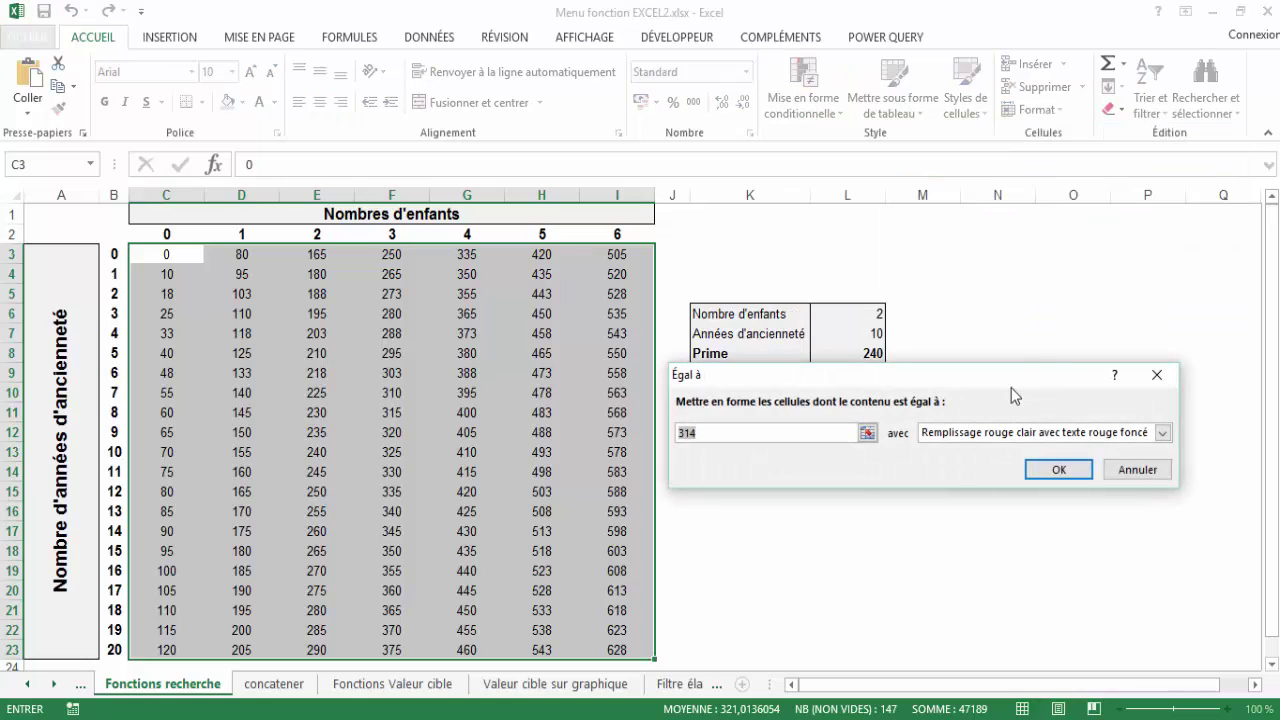
left_click(864, 354)
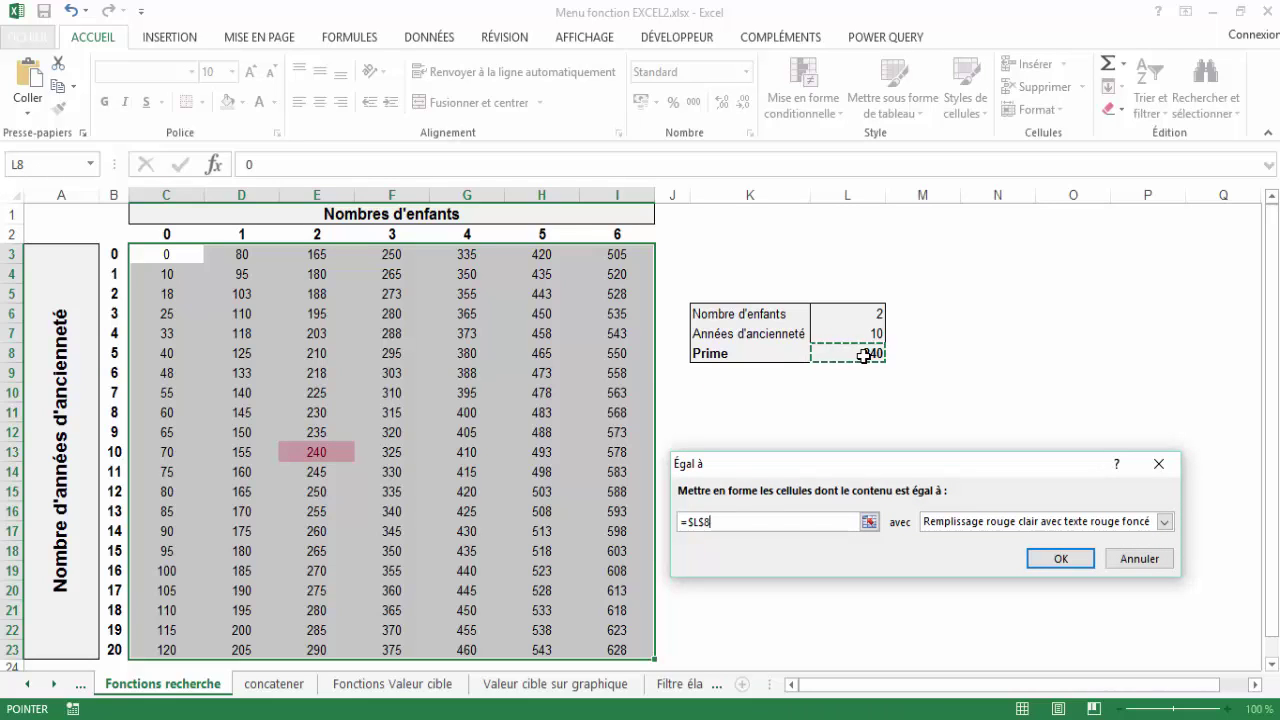
left_click(1165, 521)
- Define the custom format as a red fill with bold white text and apply the rule
left_click(945, 617)
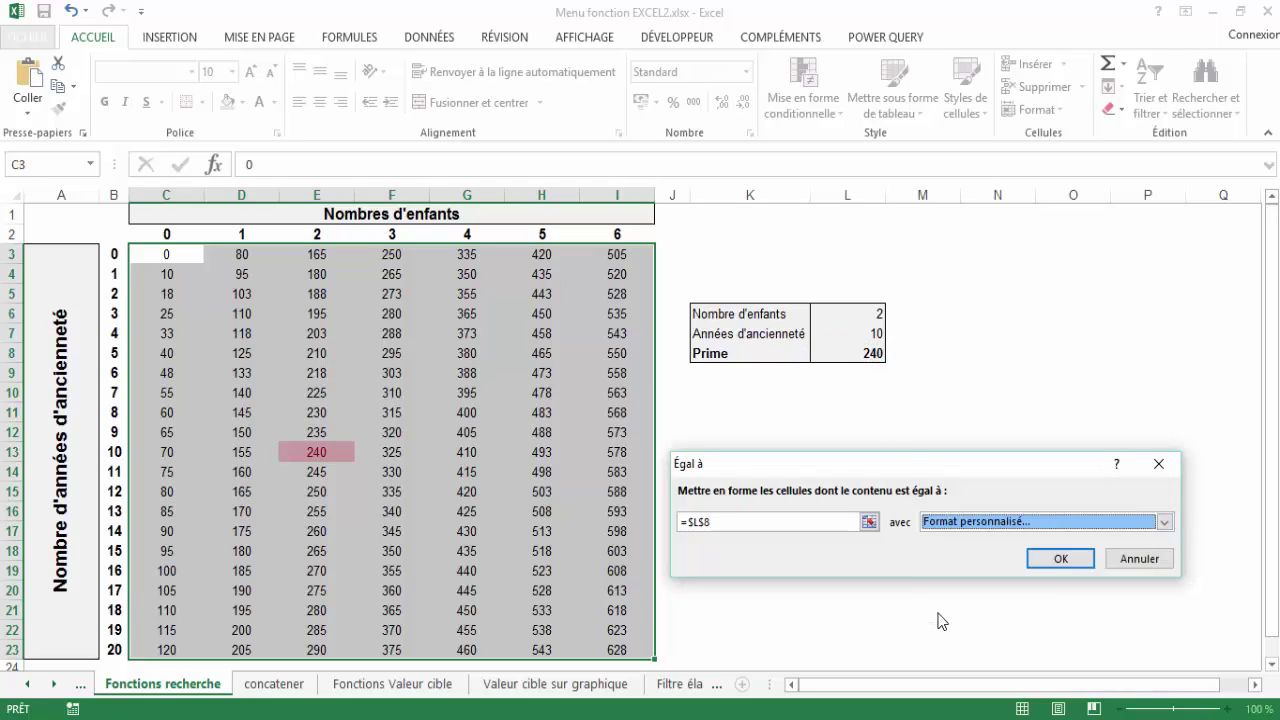
left_click(866, 190)
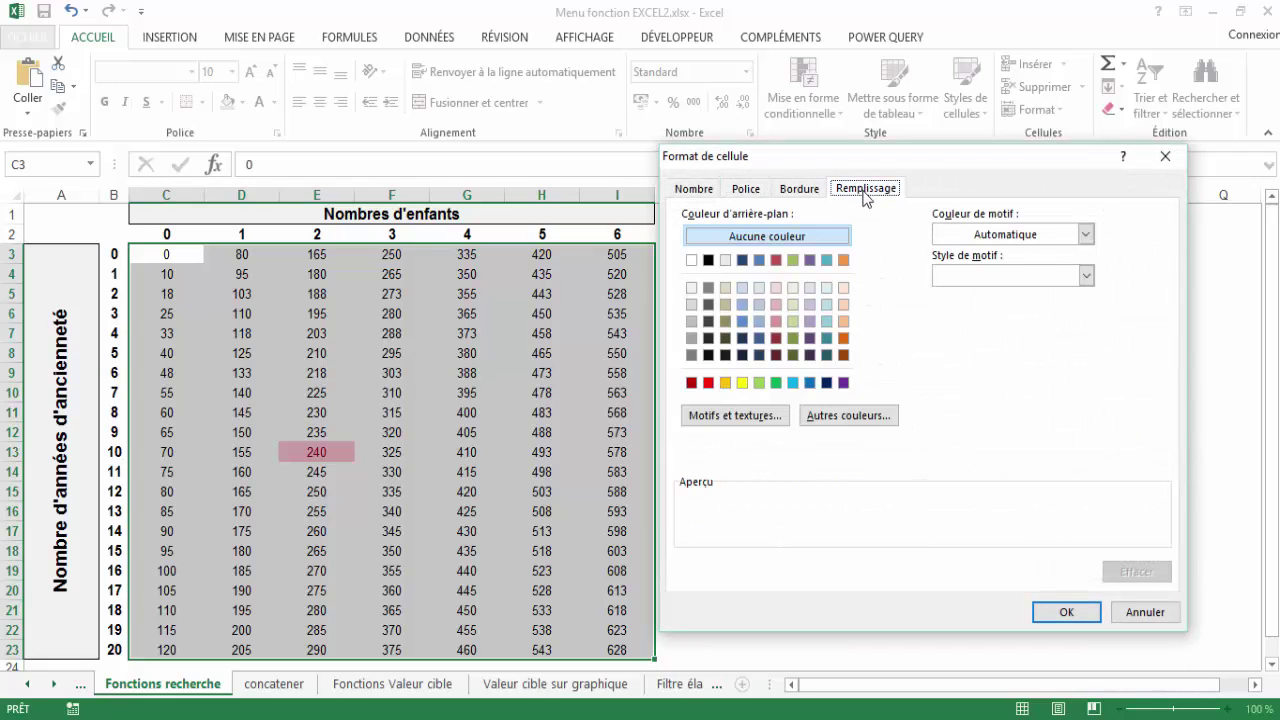
left_click(708, 382)
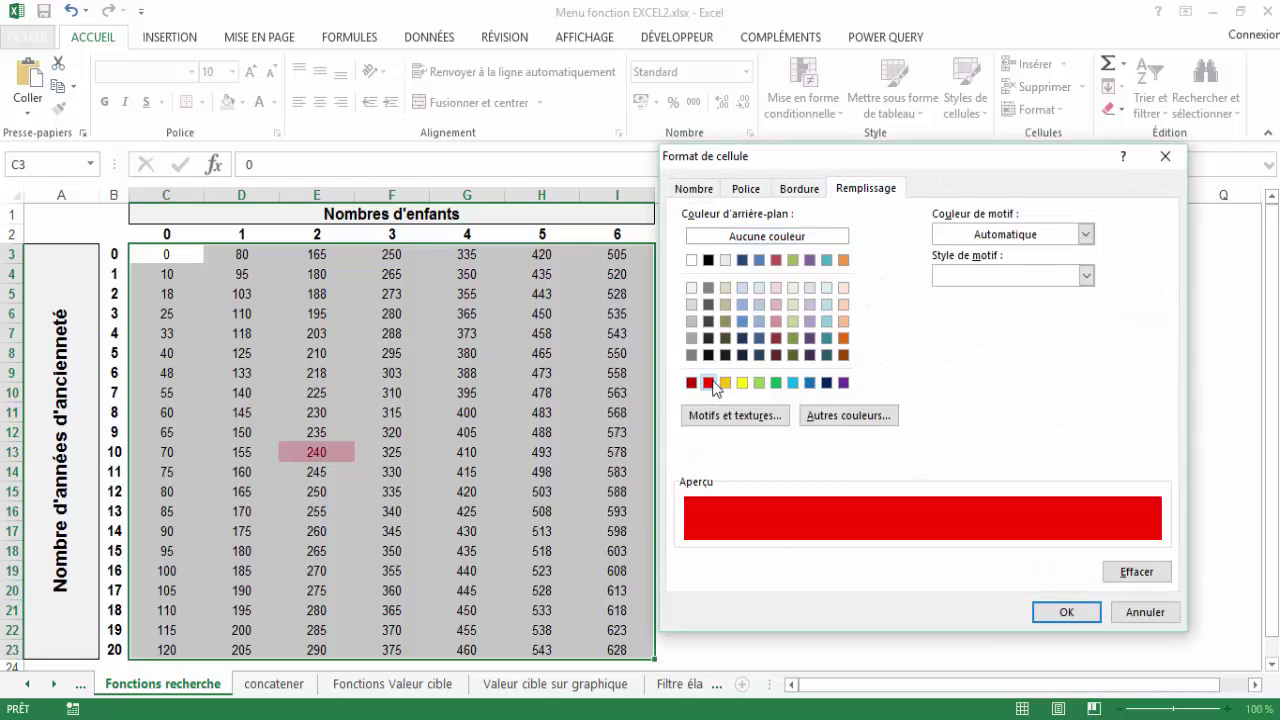
left_click(700, 190)
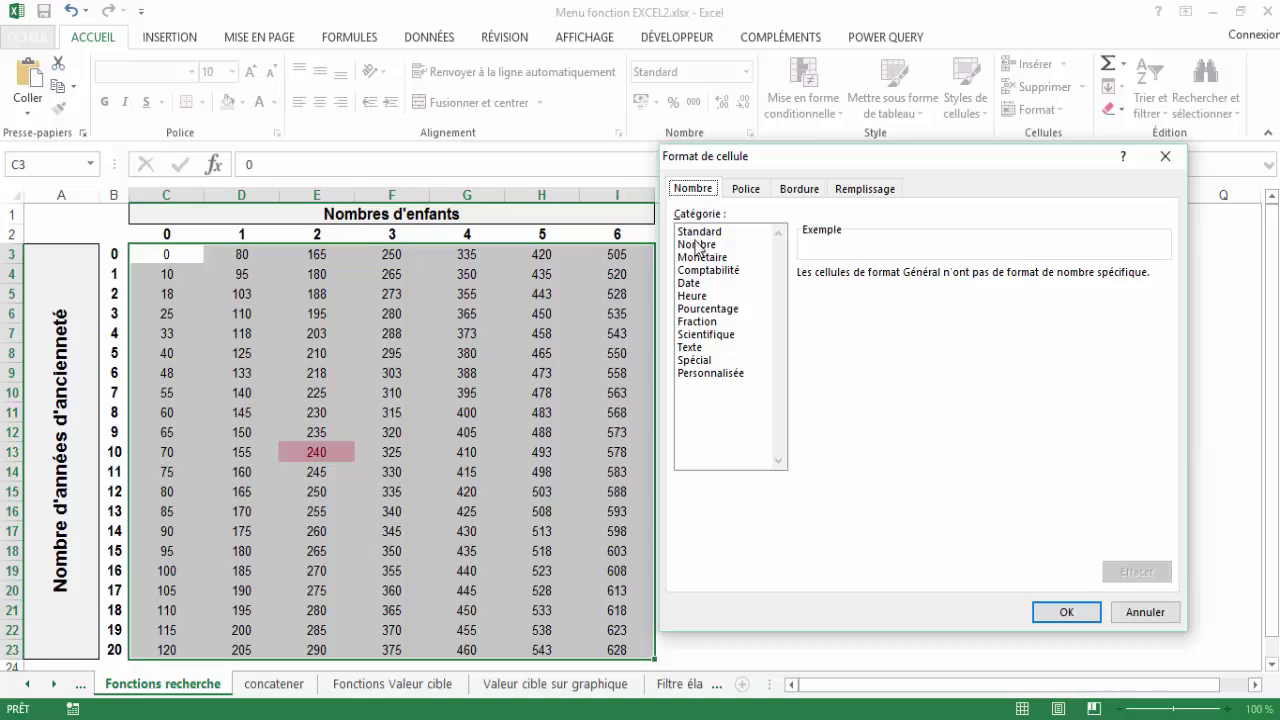
left_click(747, 189)
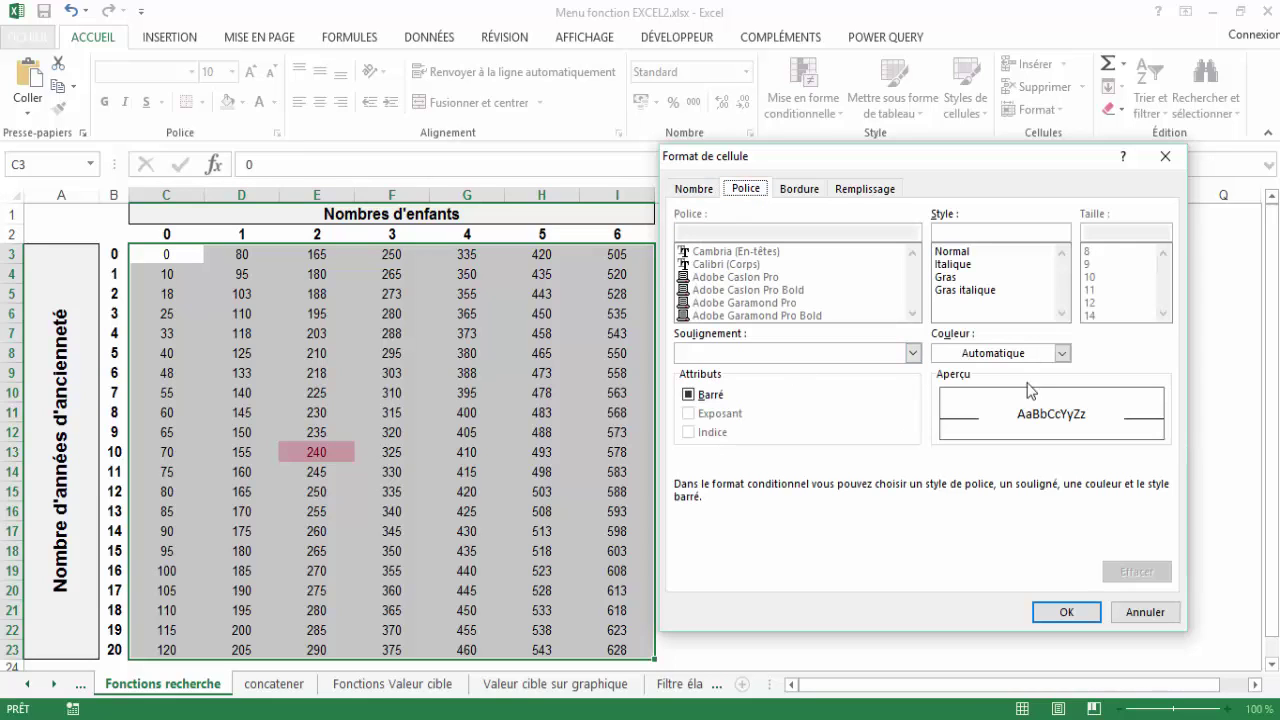
left_click(946, 278)
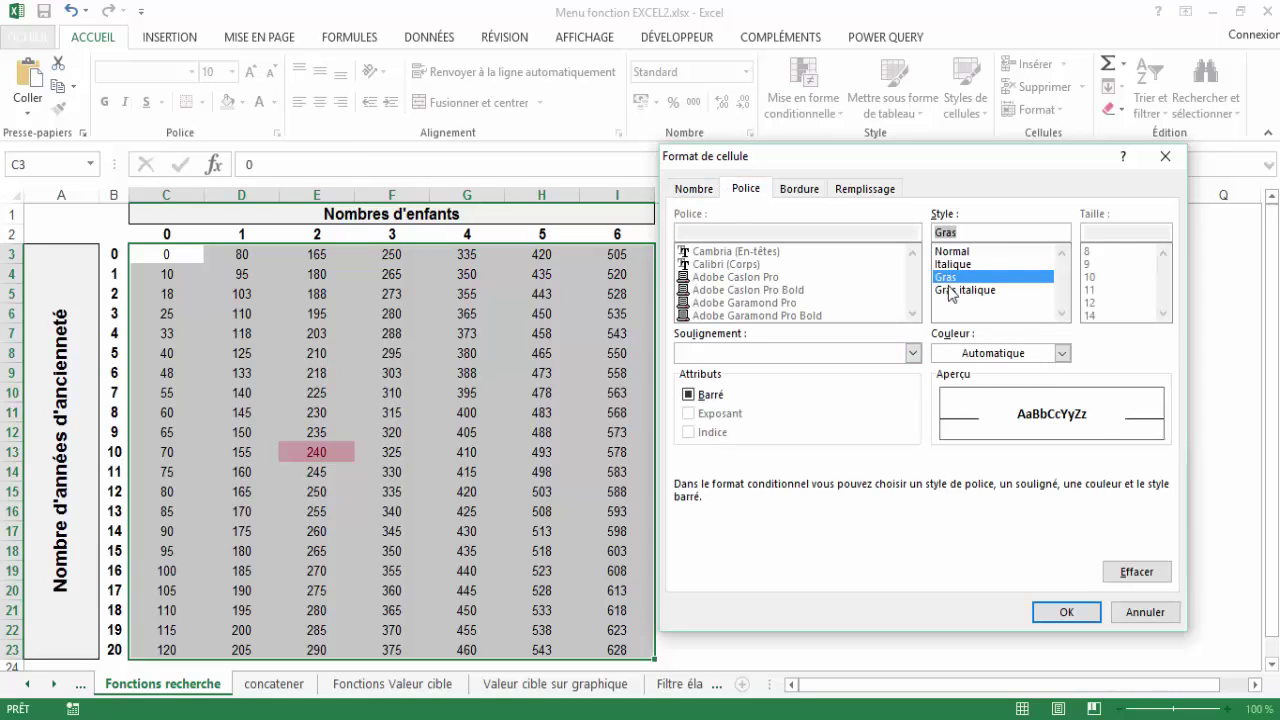
left_click(1063, 354)
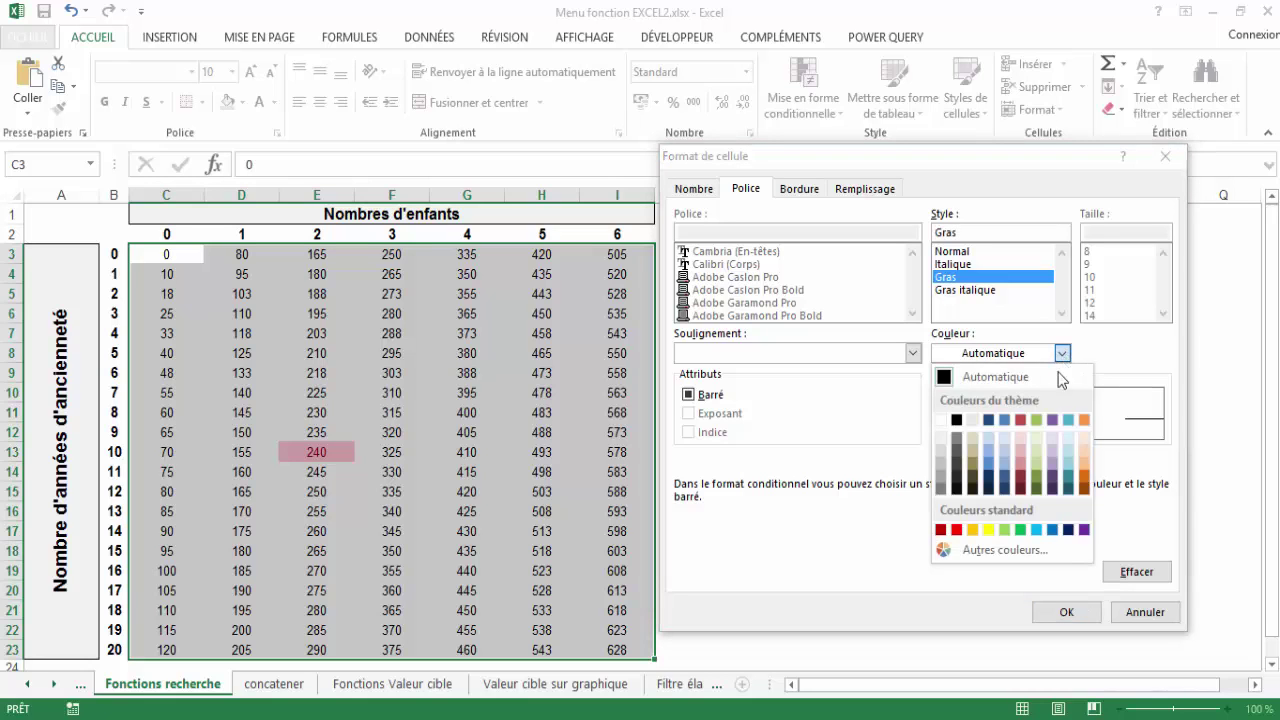
left_click(941, 421)
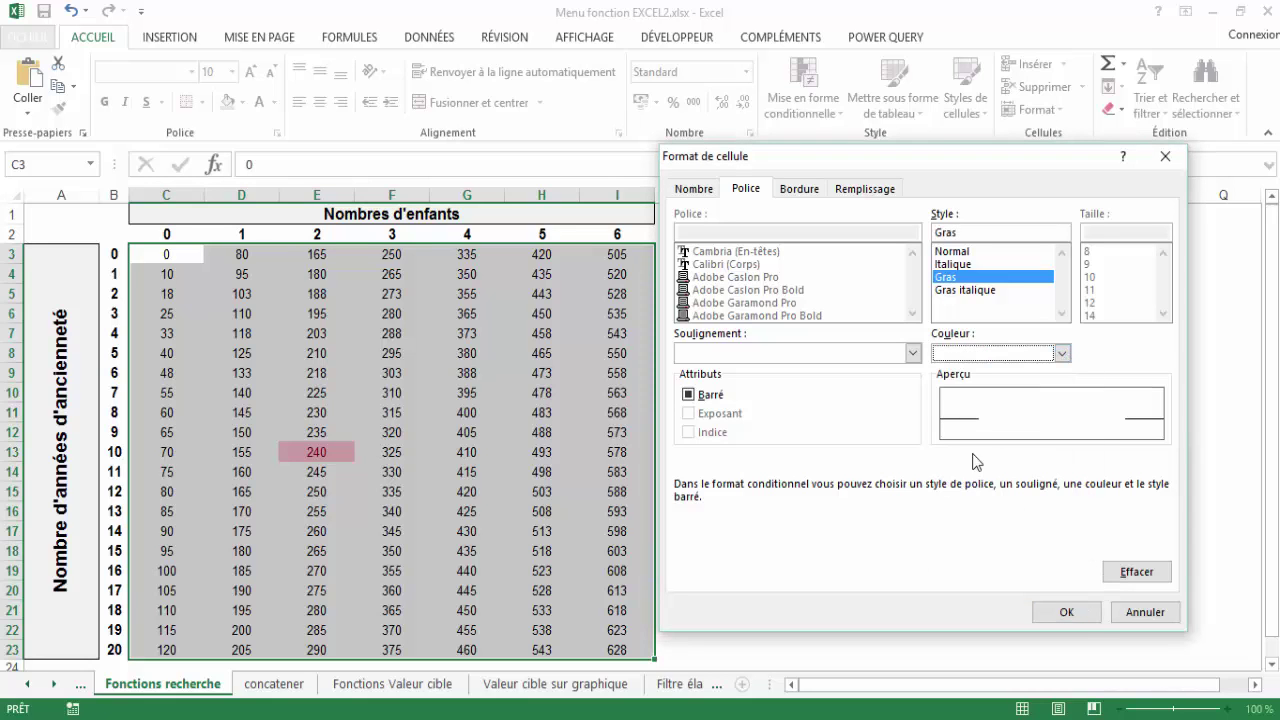
left_click(1066, 612)
left_click(1061, 561)
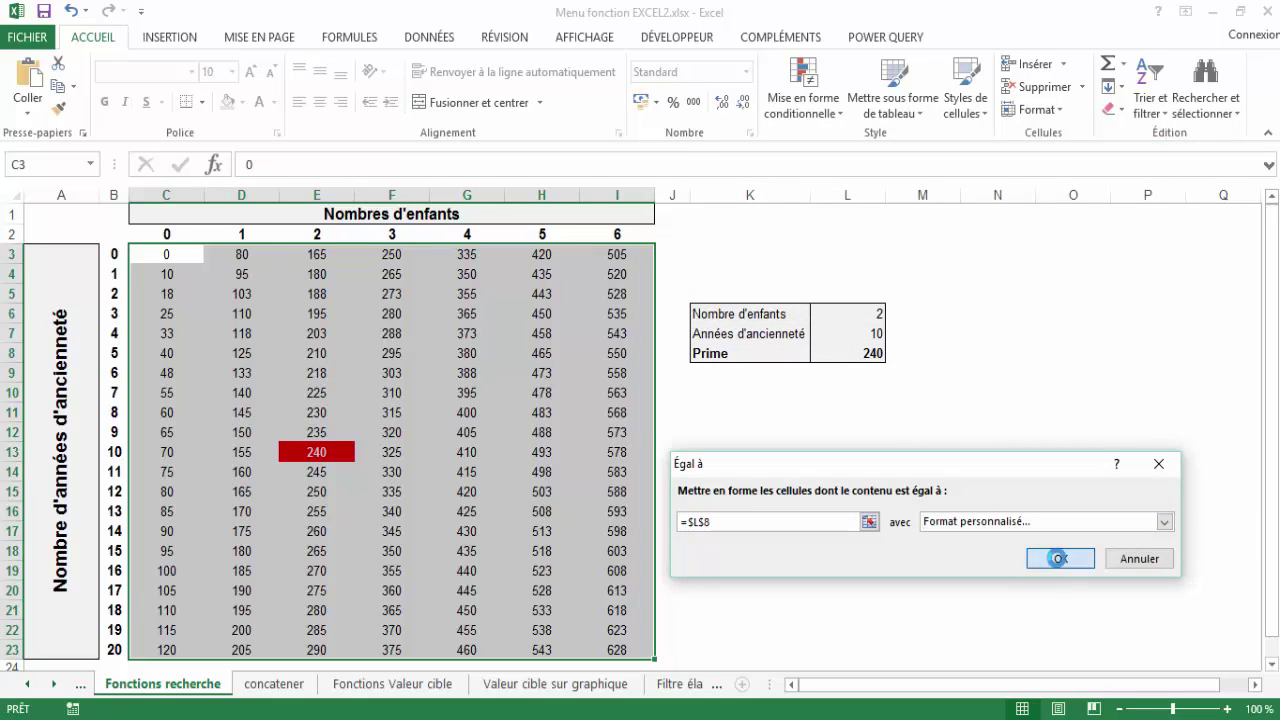
left_click(846, 553)
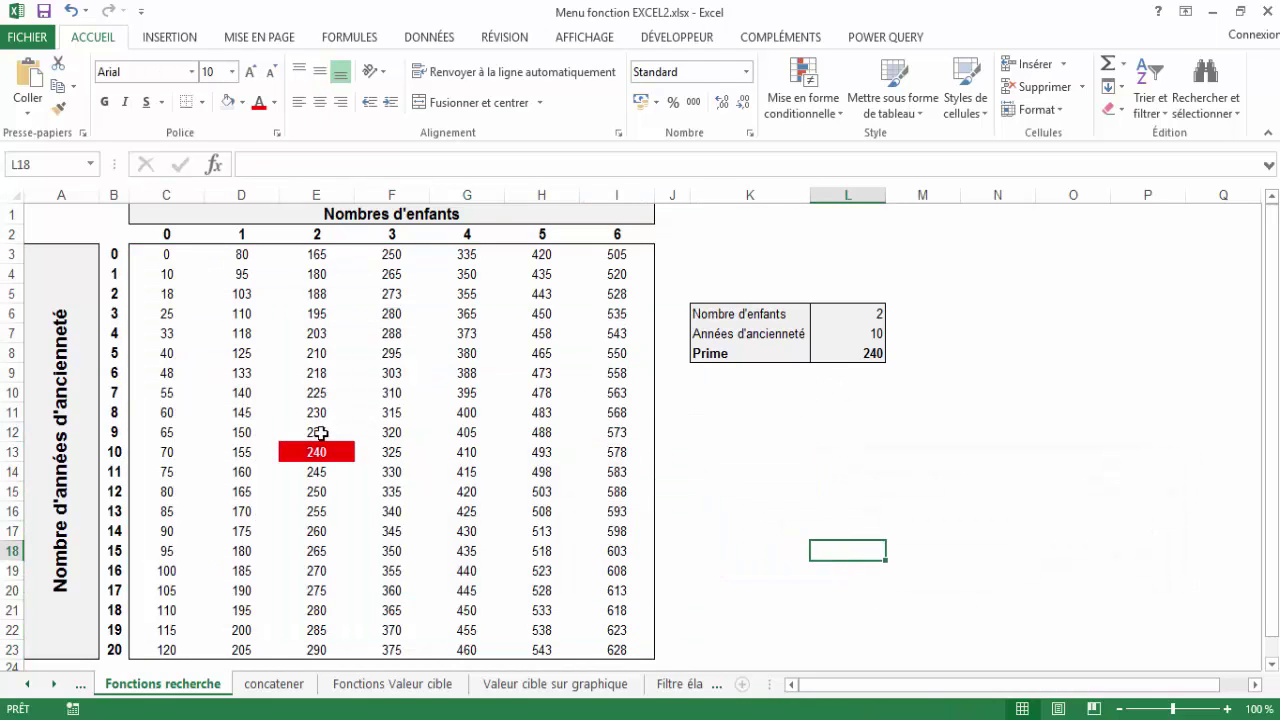
- Change the number of children in L6 to 5 so Prime shows 493
left_click(864, 316)
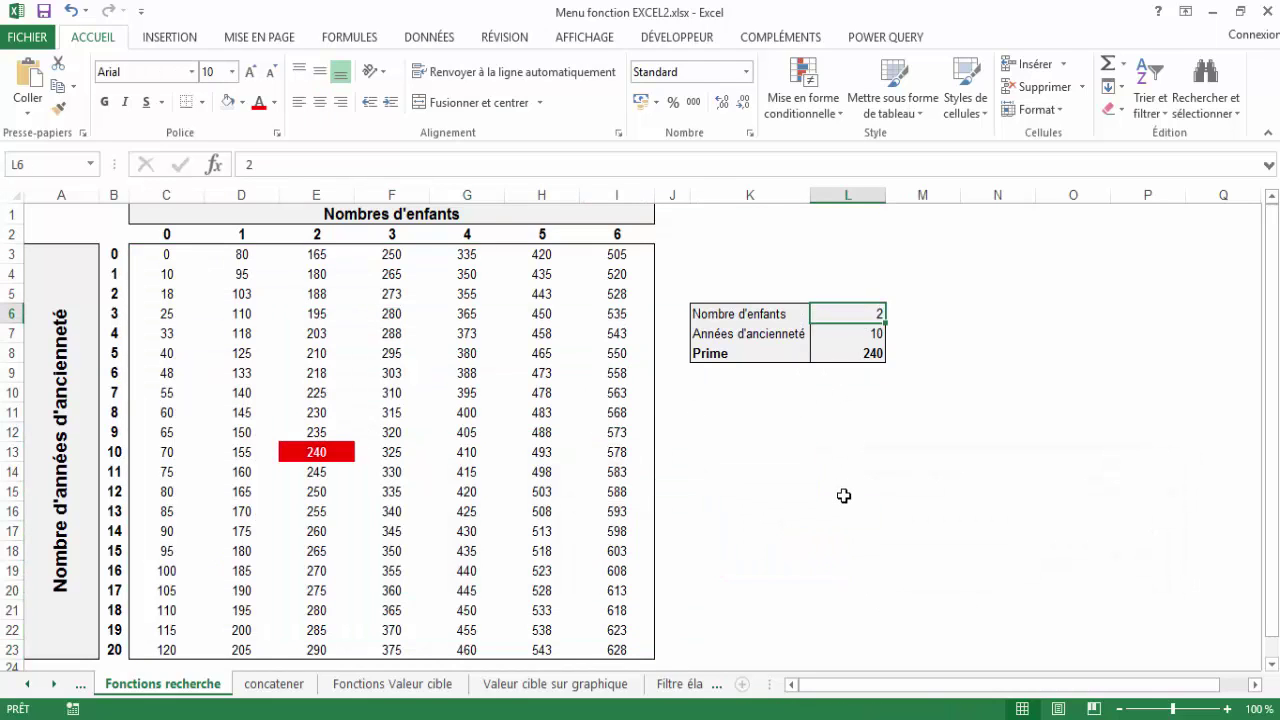
type("5")
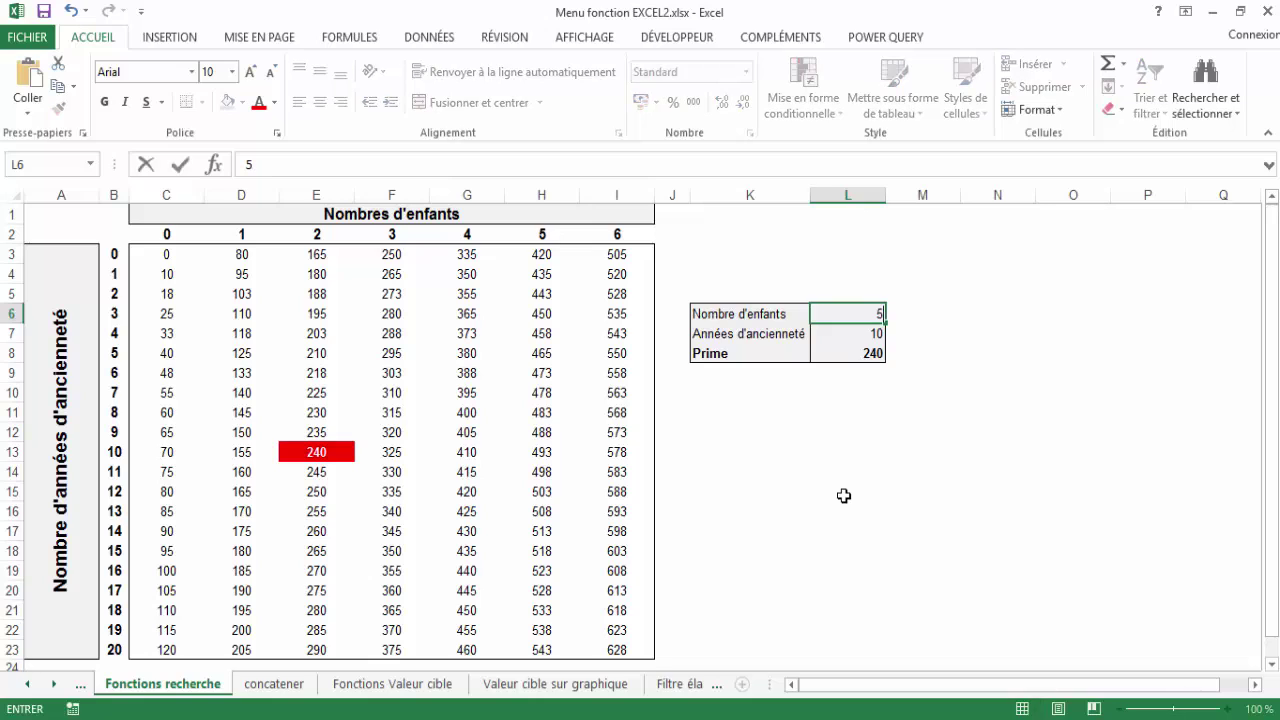
key("Return")
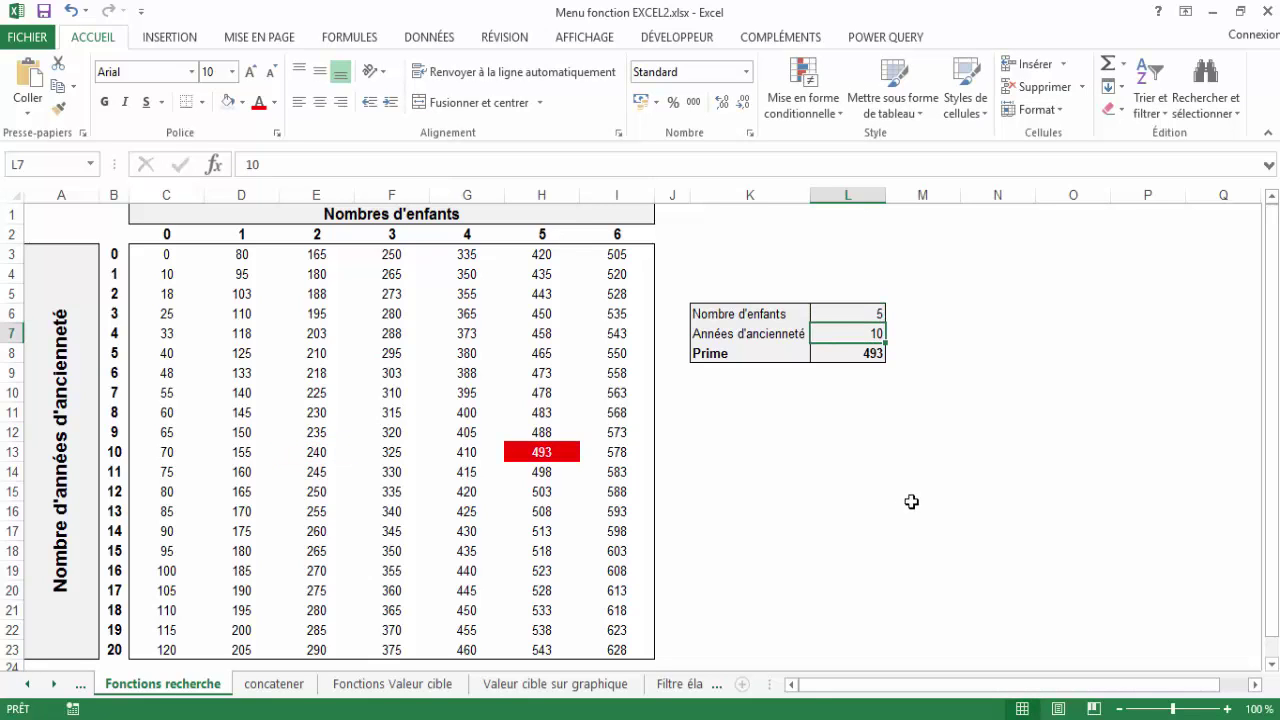
left_click(778, 447)
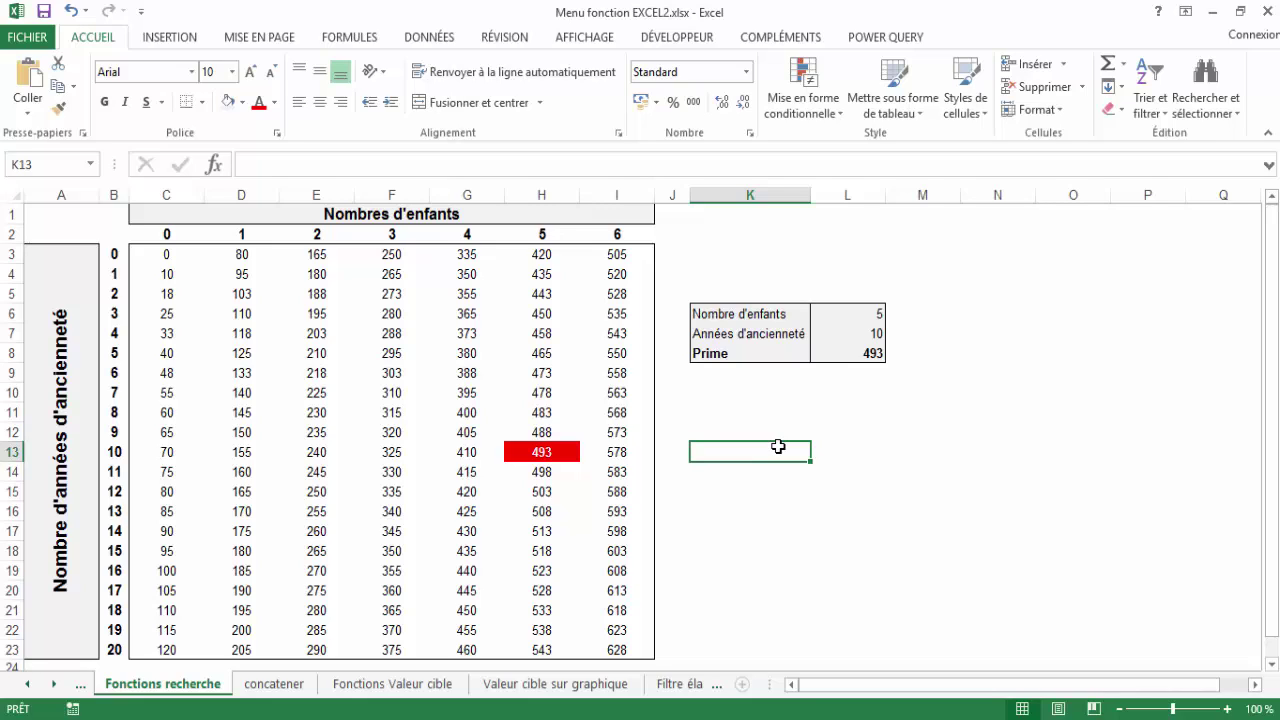
left_click(990, 412)
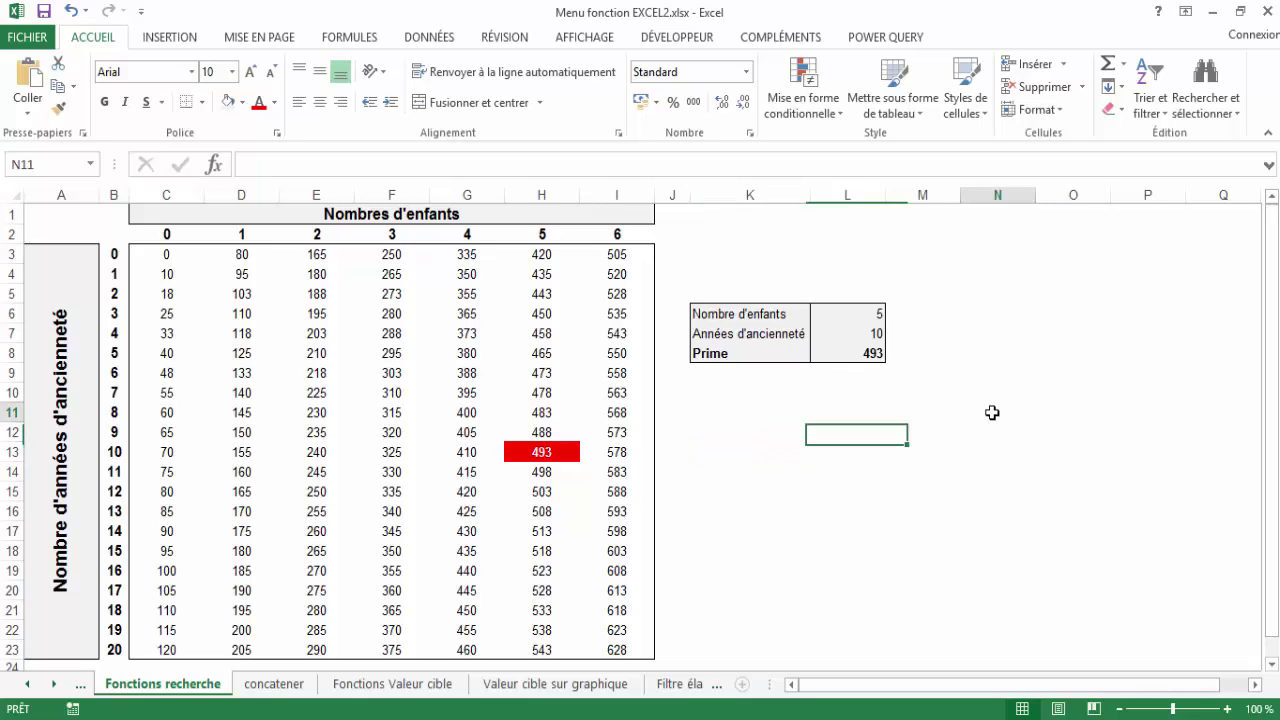